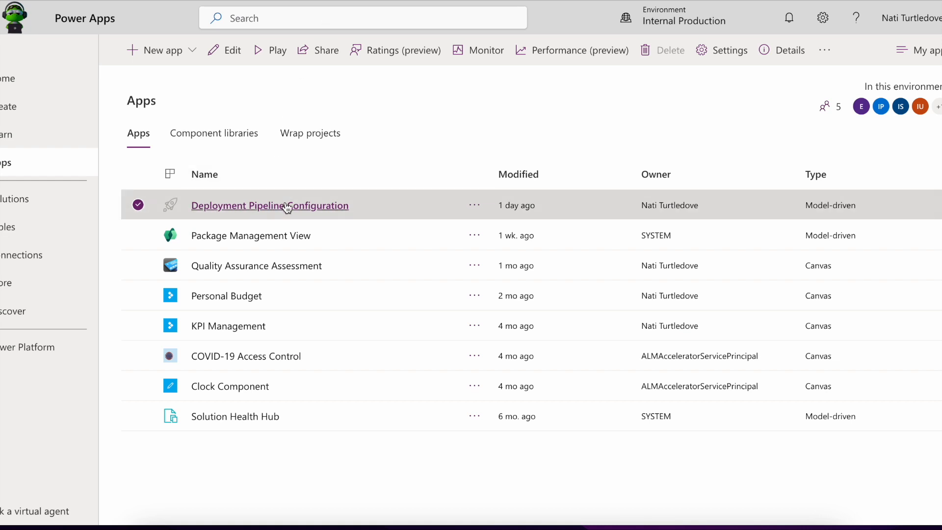
Open the Deployment Pipeline Configuration app and list its pipelines: Internal Development Pipeline and Test Pipeline.
click(314, 205)
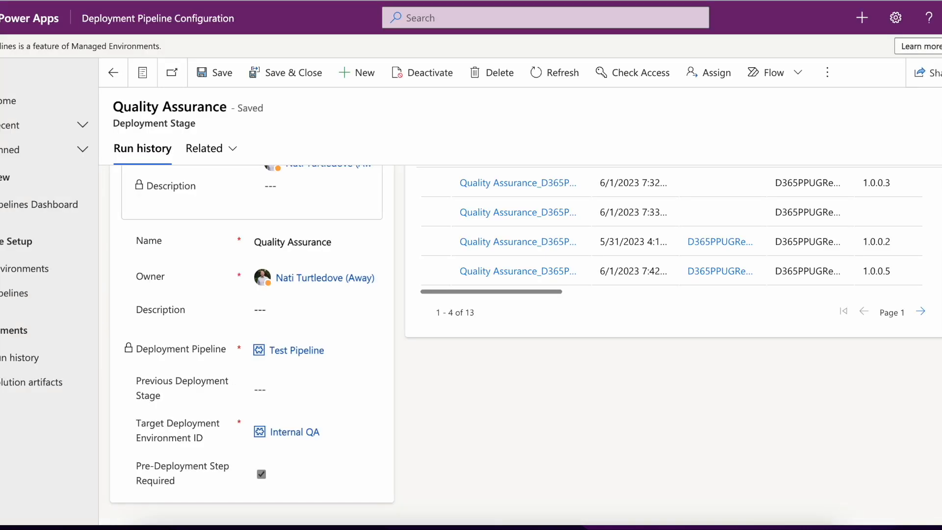
scroll(312, 243, up, 3)
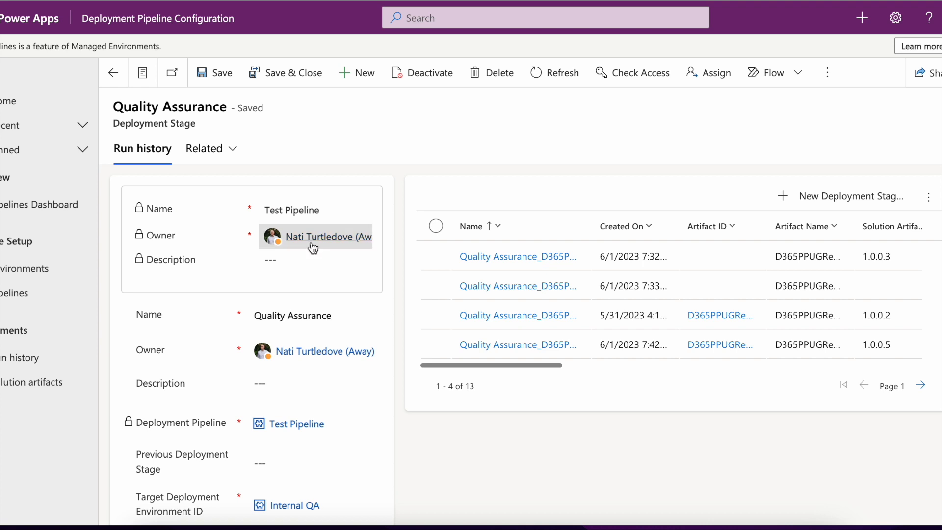
mouse_move(311, 245)
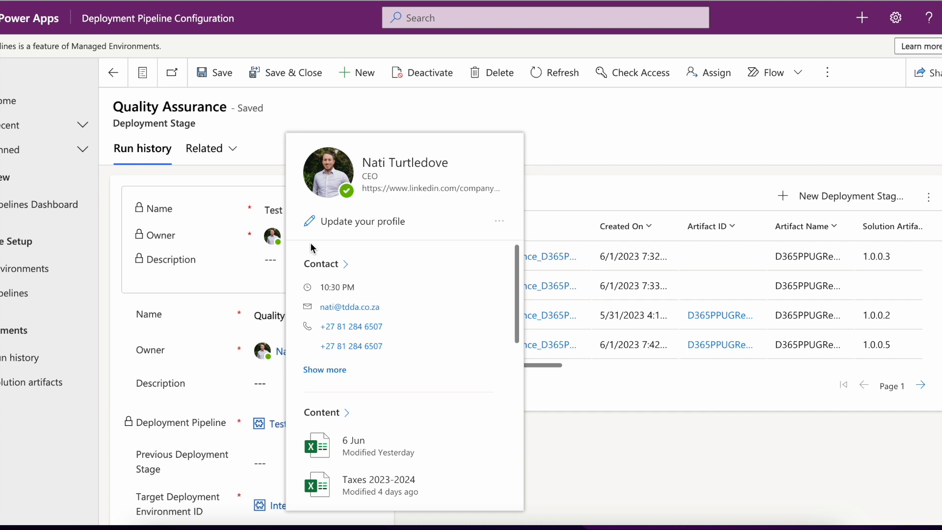
click(20, 292)
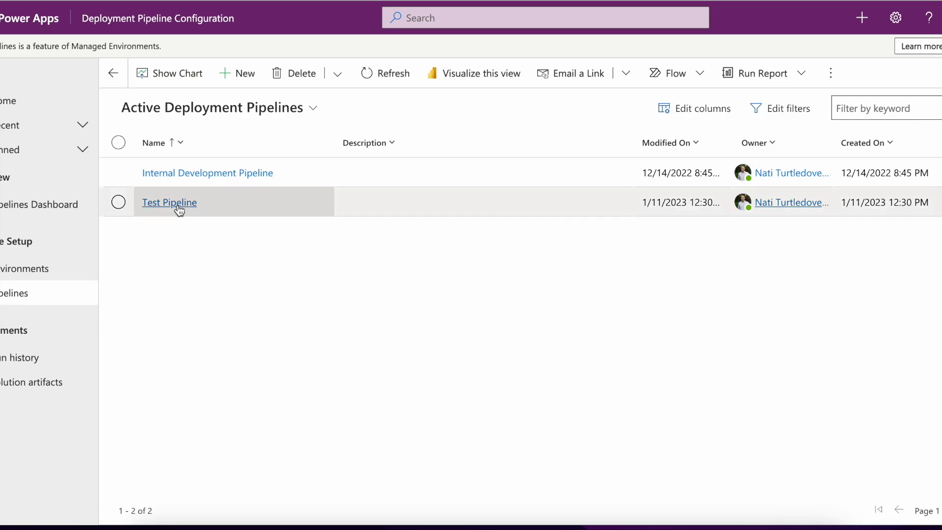
Open Test Pipeline and review its Quality Assurance, UAT and Production stages, discarding the new-stage form.
click(170, 203)
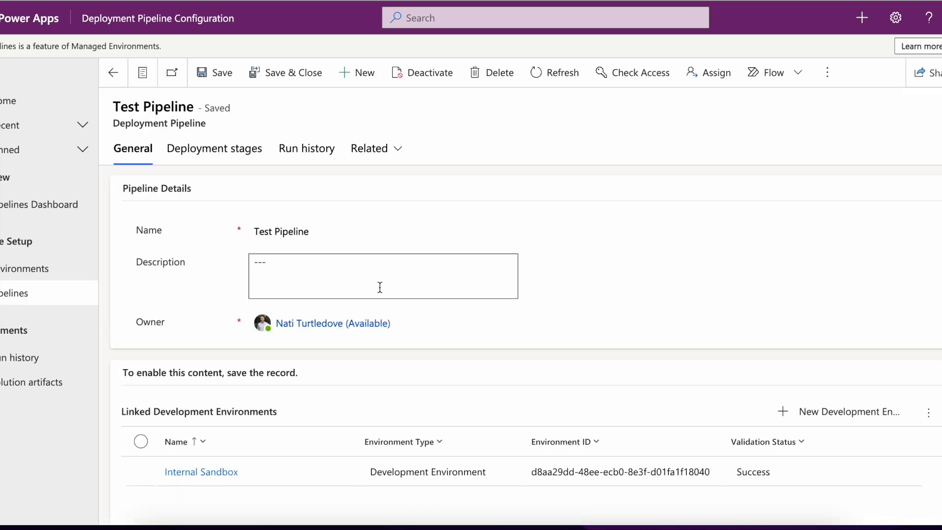
scroll(511, 304, down, 6)
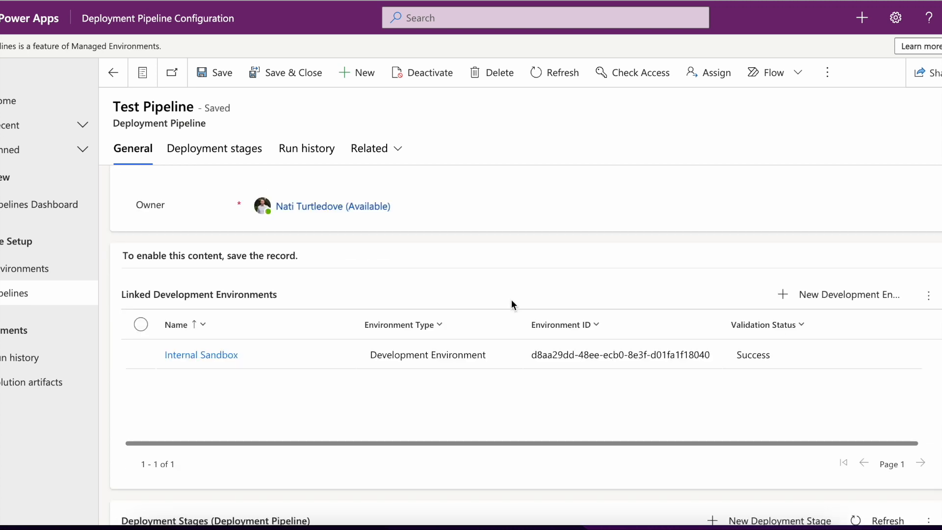
scroll(511, 301, down, 1)
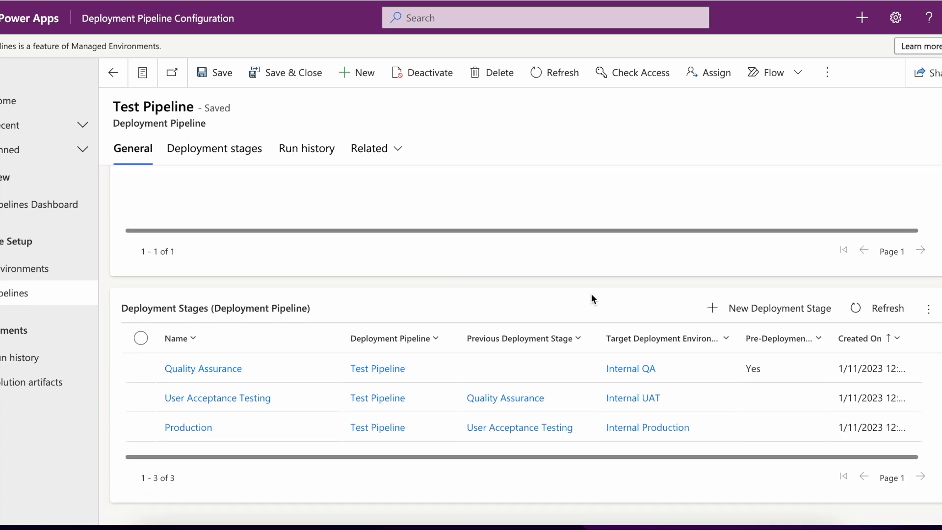
click(754, 308)
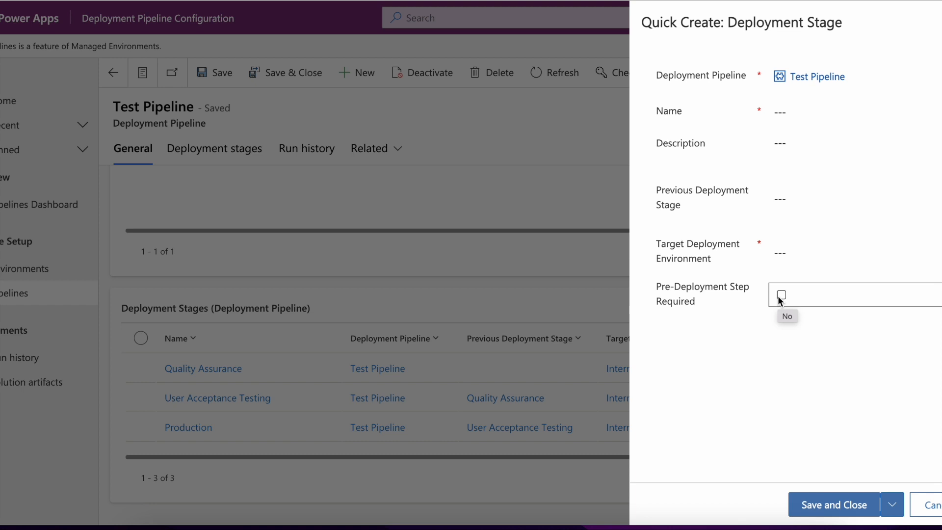
click(940, 22)
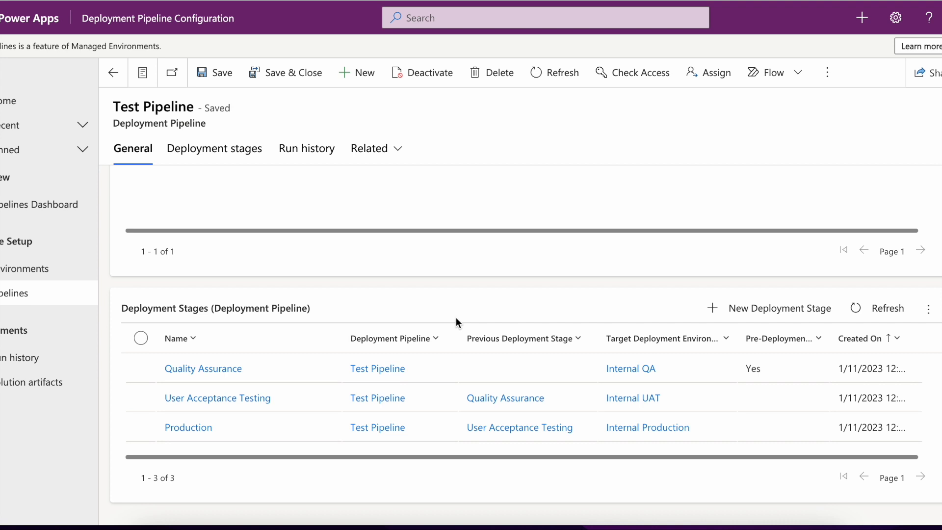
Review the Quality Assurance stage (Internal QA, pre-deployment step required), then return to Pipelines.
click(218, 373)
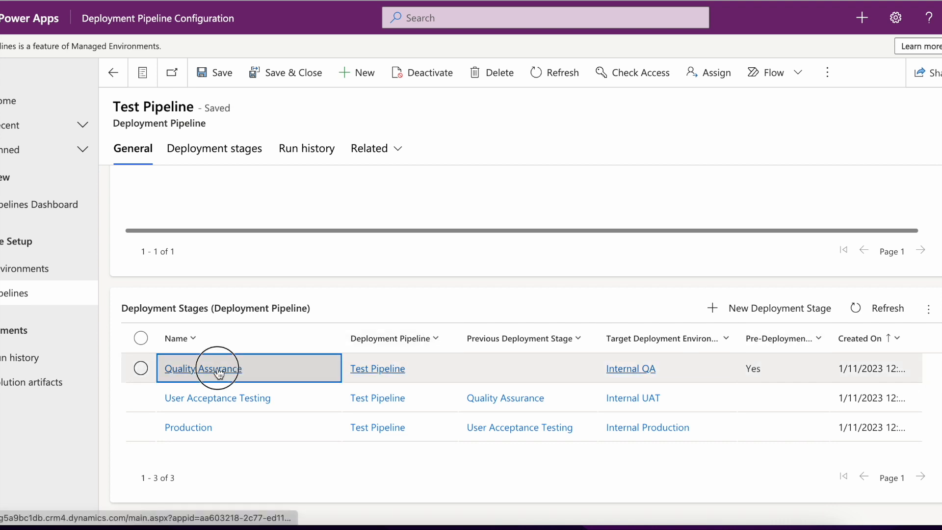
scroll(226, 427, down, 2)
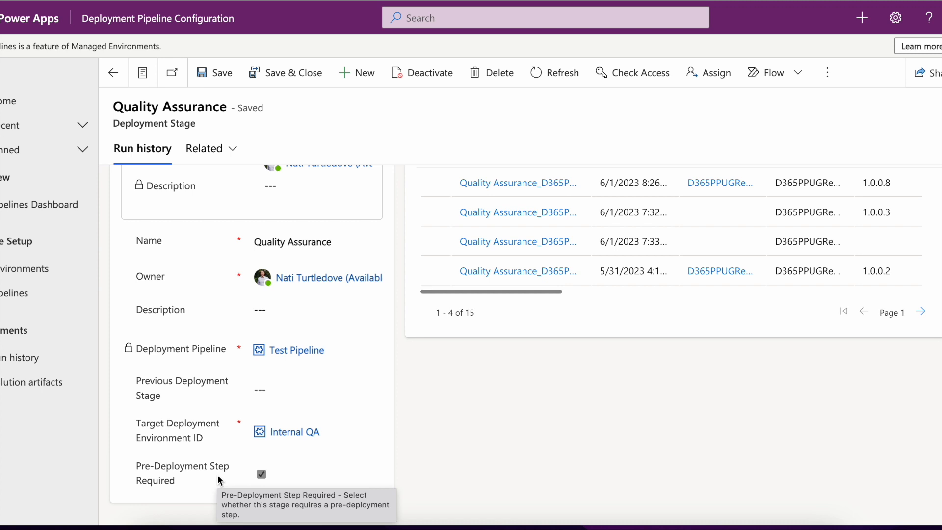
scroll(238, 437, up, 2)
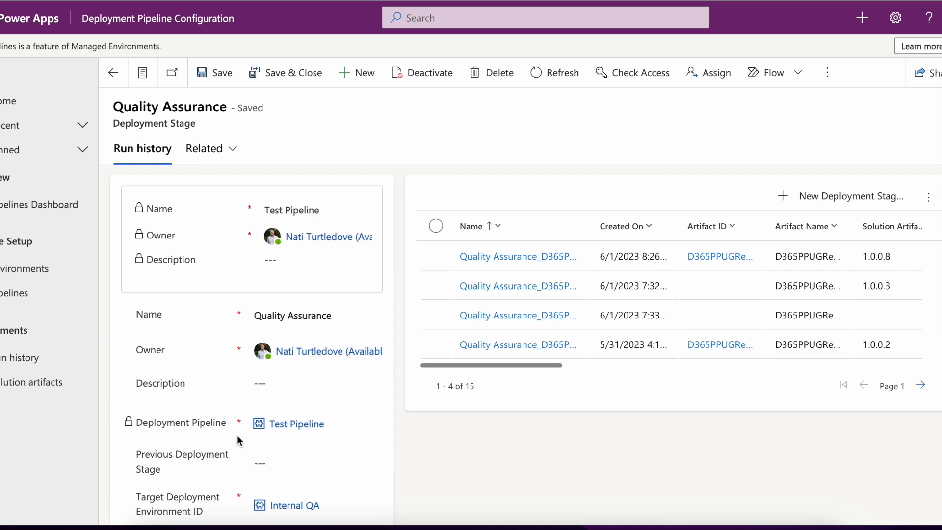
click(27, 294)
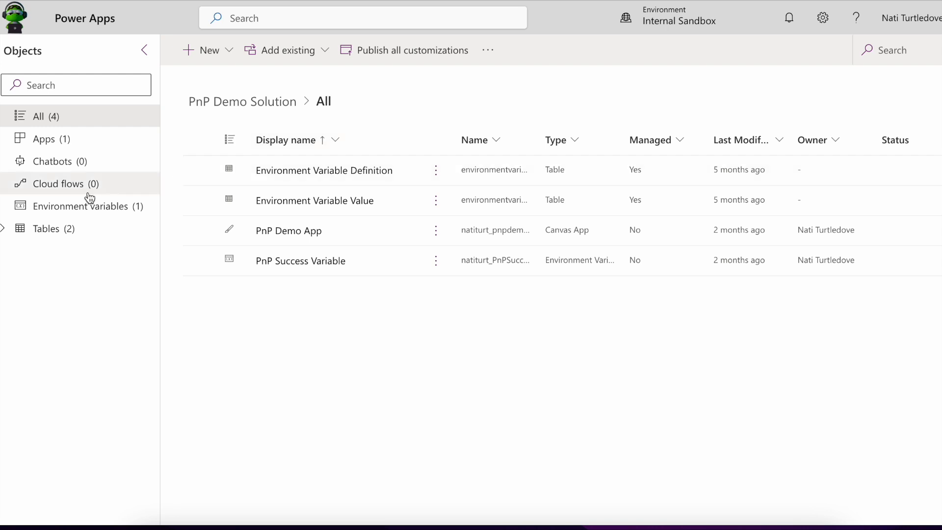
From the solution's Pipelines page, start deploying to the Test Pipeline's Quality Assurance stage.
click(1, 167)
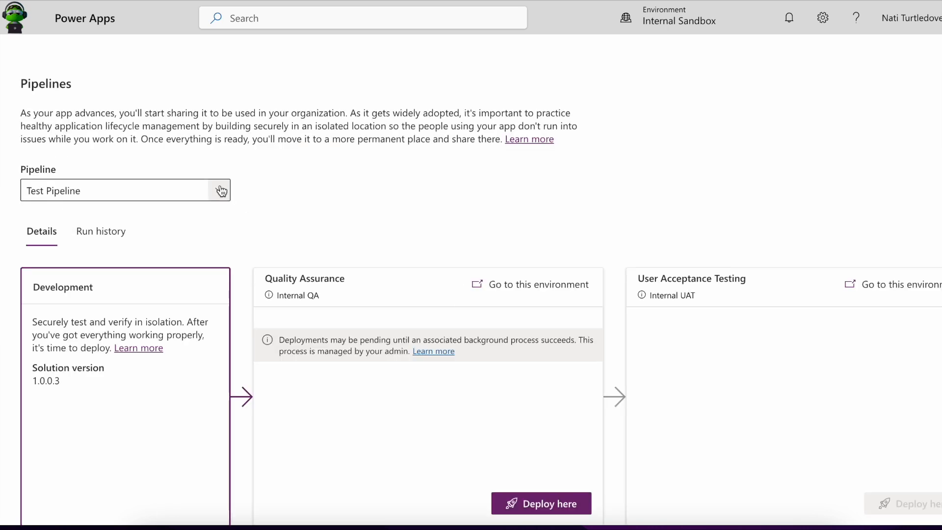
scroll(663, 233, down, 1)
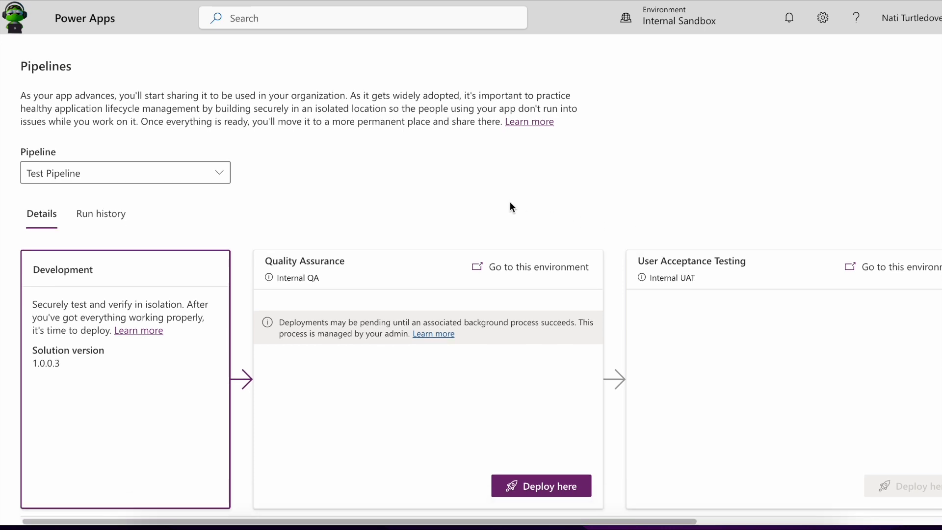
click(545, 491)
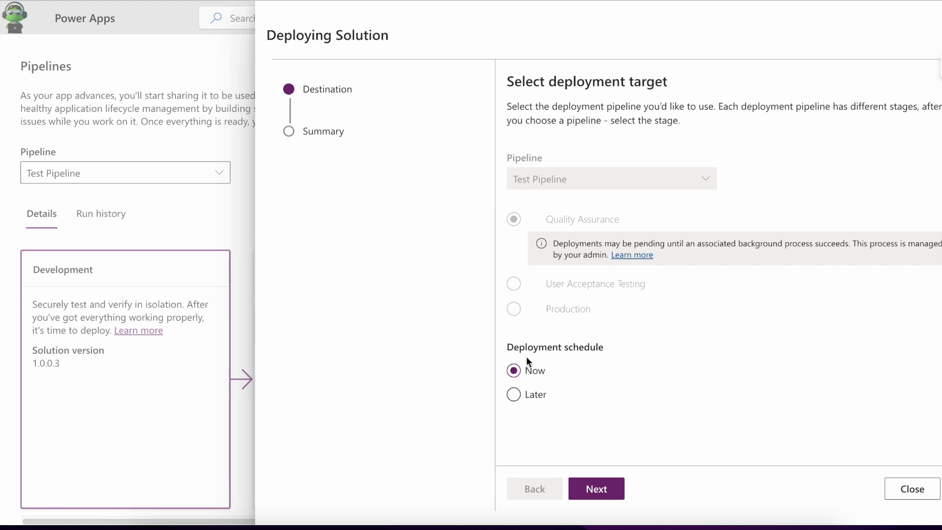
Deploy PnP Demo Solution 1.0.0.4 now to Quality Assurance with notes 'Testing release notes'.
click(515, 394)
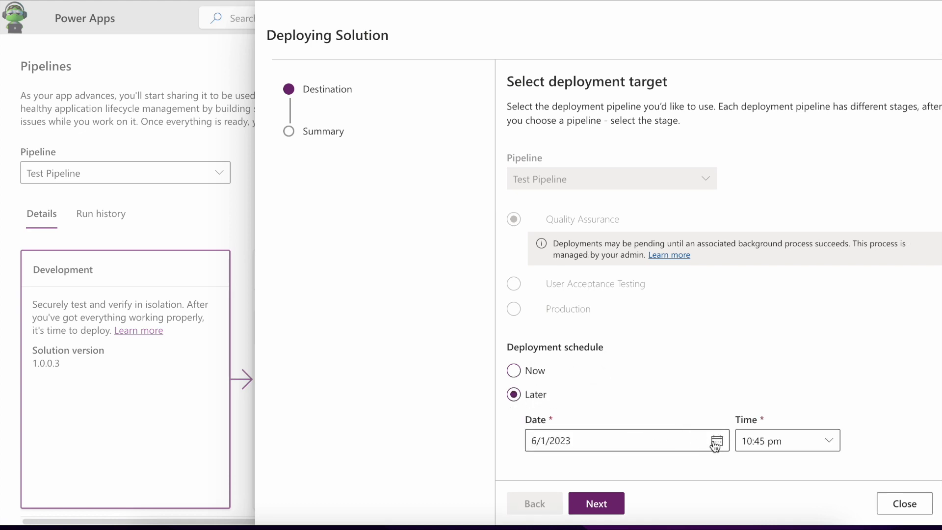
click(514, 371)
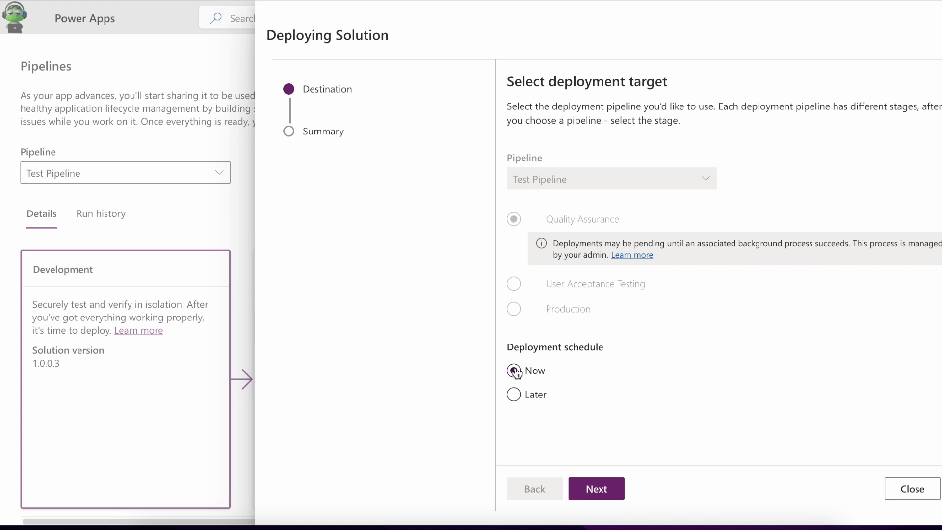
click(599, 485)
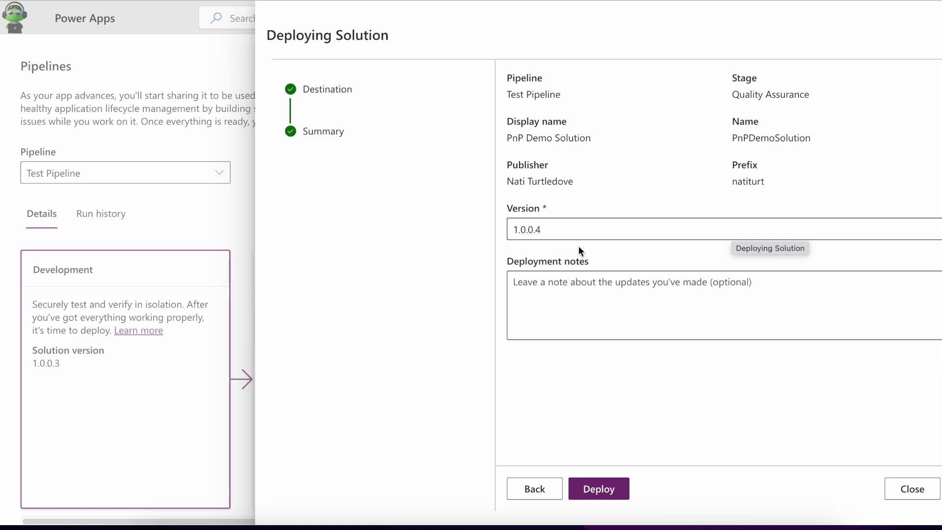
click(587, 294)
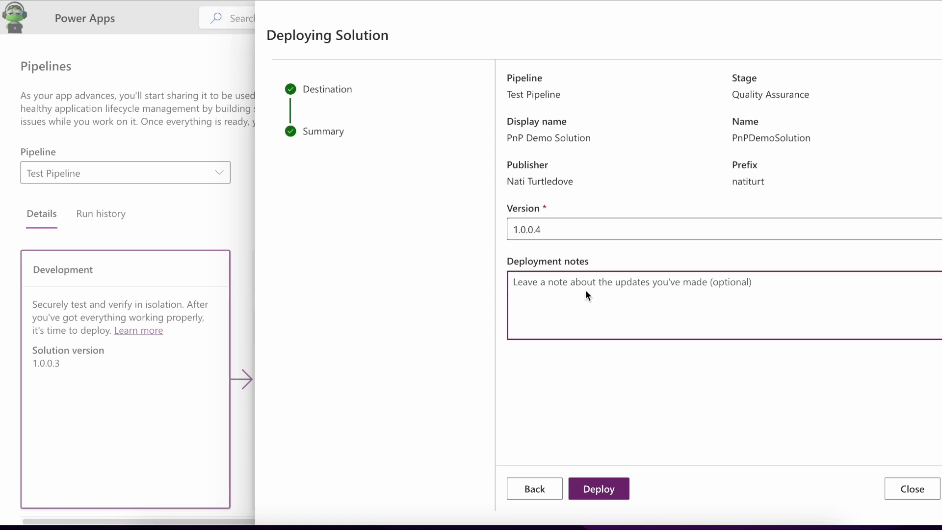
text(Testing release notes)
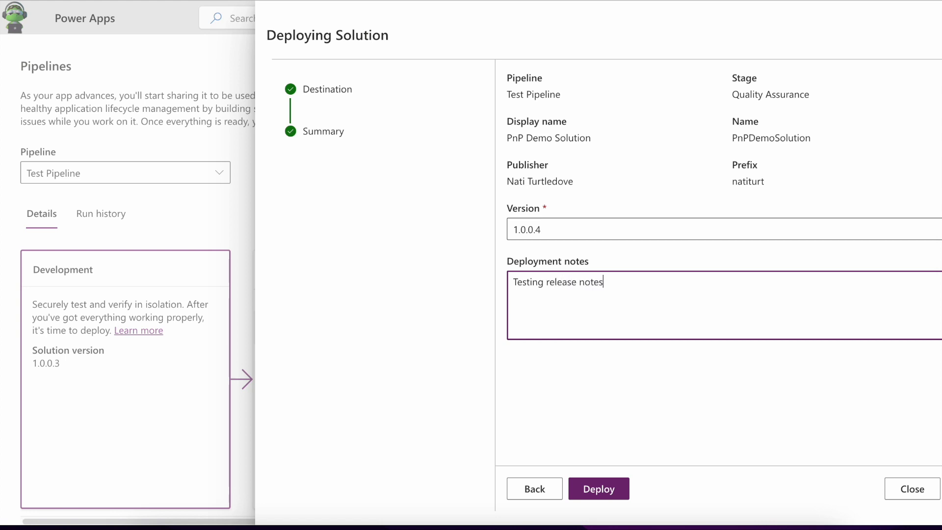
click(599, 490)
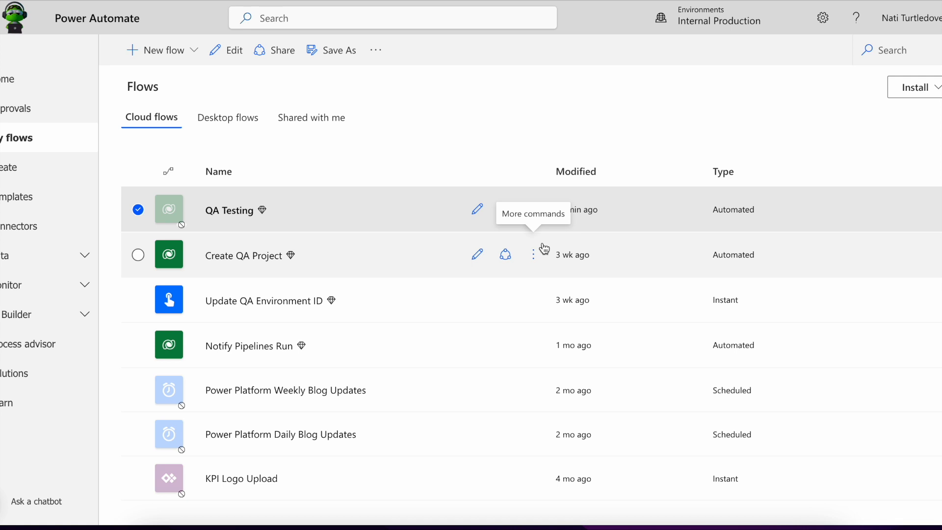
Create a blank instant cloud flow using the Dataverse trigger 'When an action is performed'.
click(194, 51)
click(198, 205)
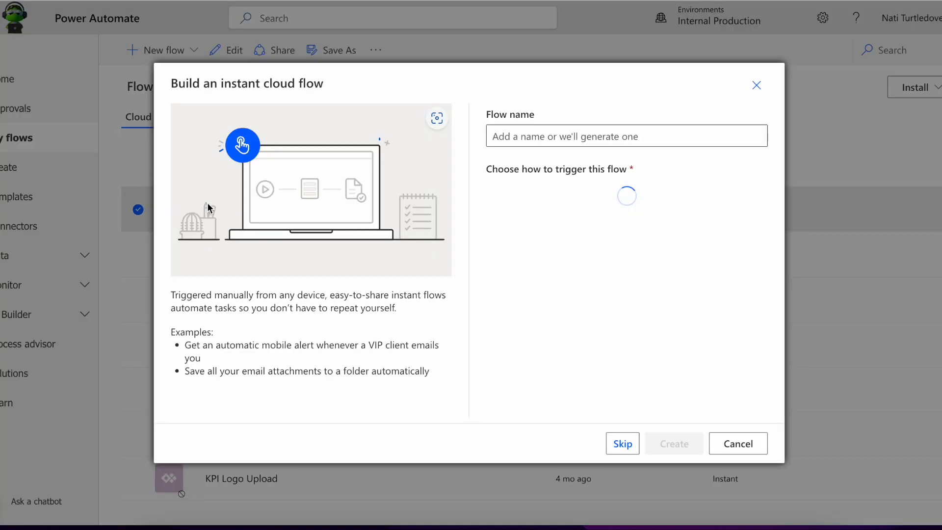
click(622, 443)
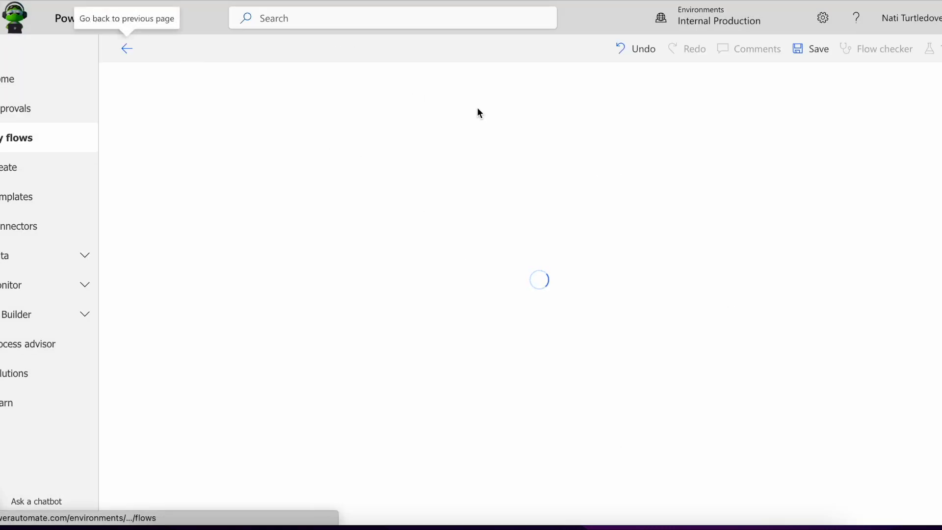
click(406, 84)
text(dataver)
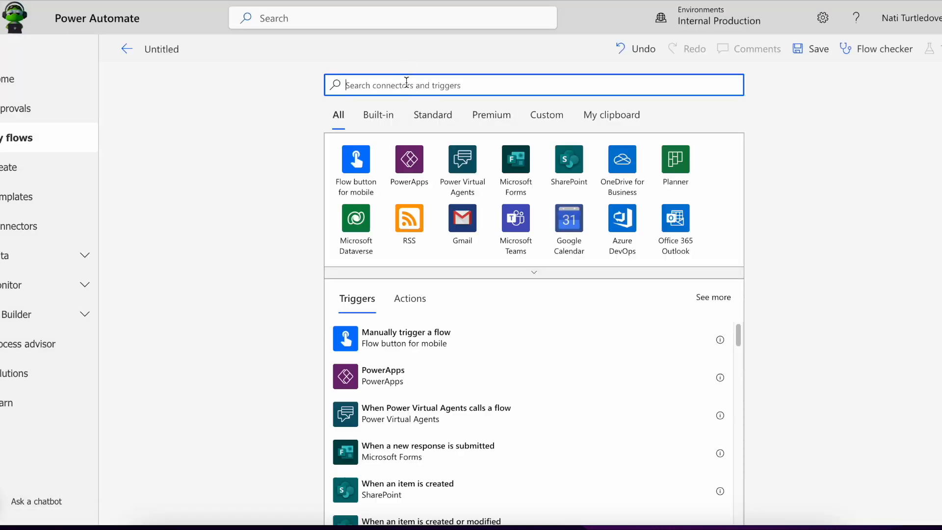
text(se)
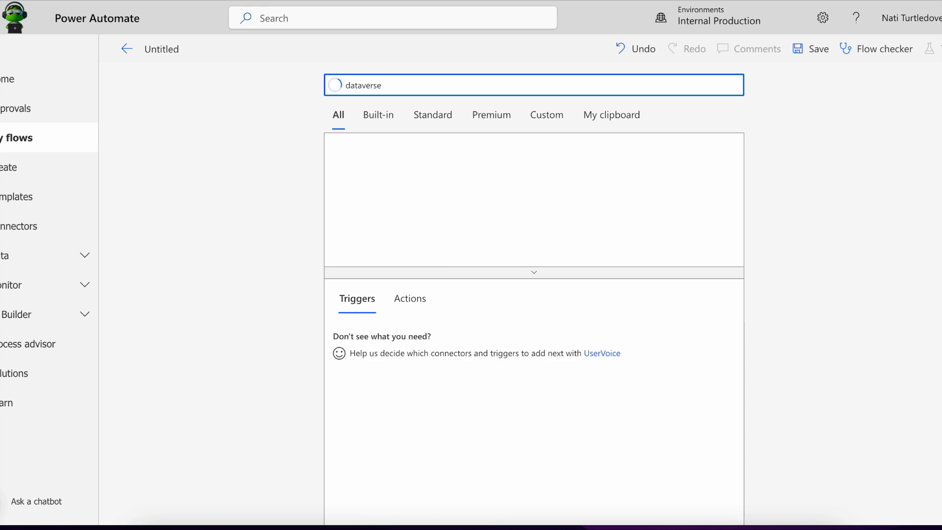
click(434, 383)
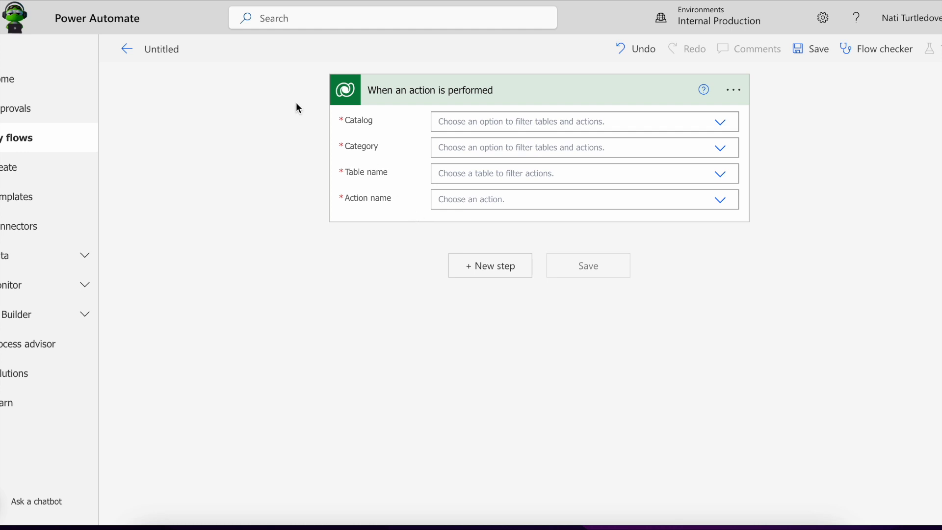
Name the flow 'Power Platform Pipelines Approval'.
click(174, 51)
text(Power Platform Pipelines A)
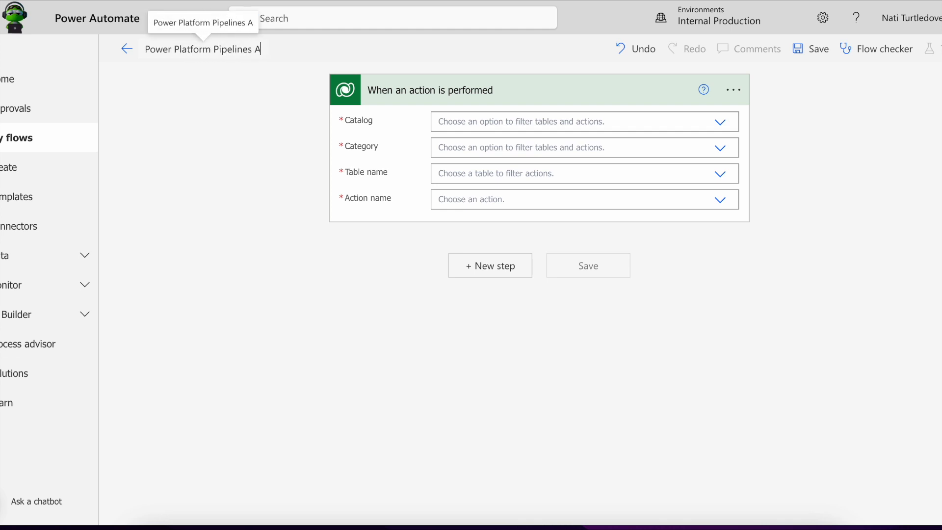
text(pproval)
click(415, 124)
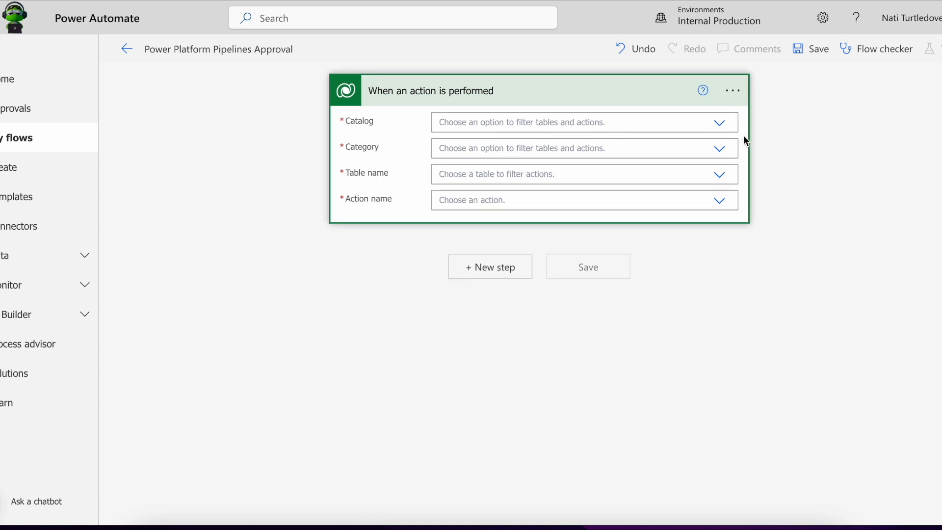
Set the trigger to Microsoft Dataverse Common, Power Platform Pipelines, table (none), action OnDeploymentRequested.
click(721, 125)
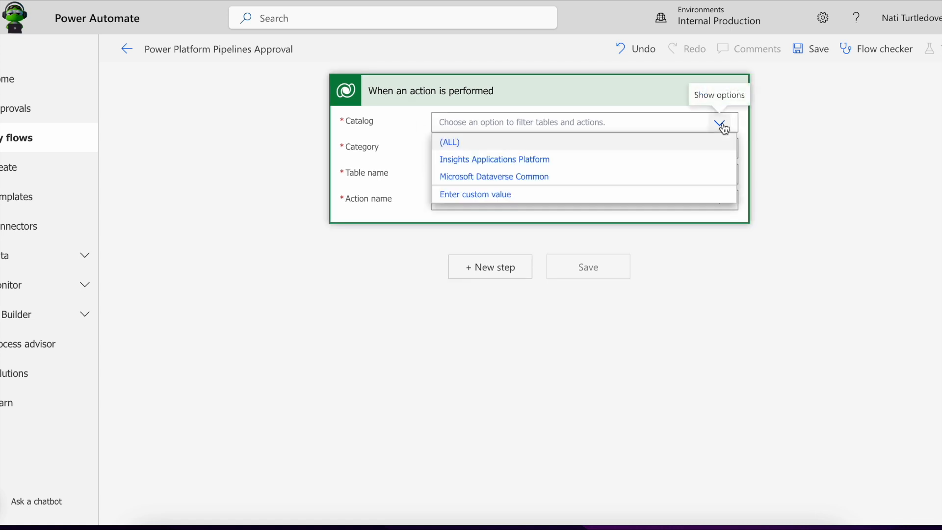
click(519, 177)
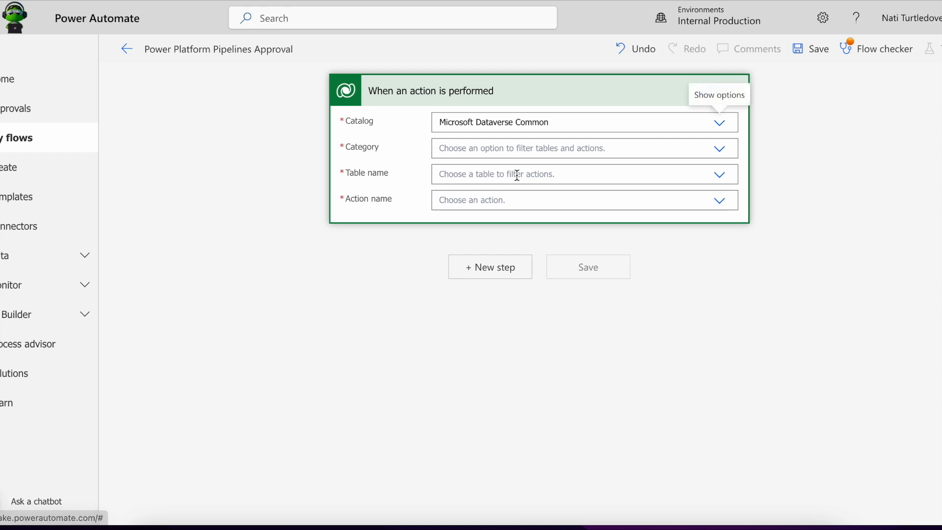
click(718, 150)
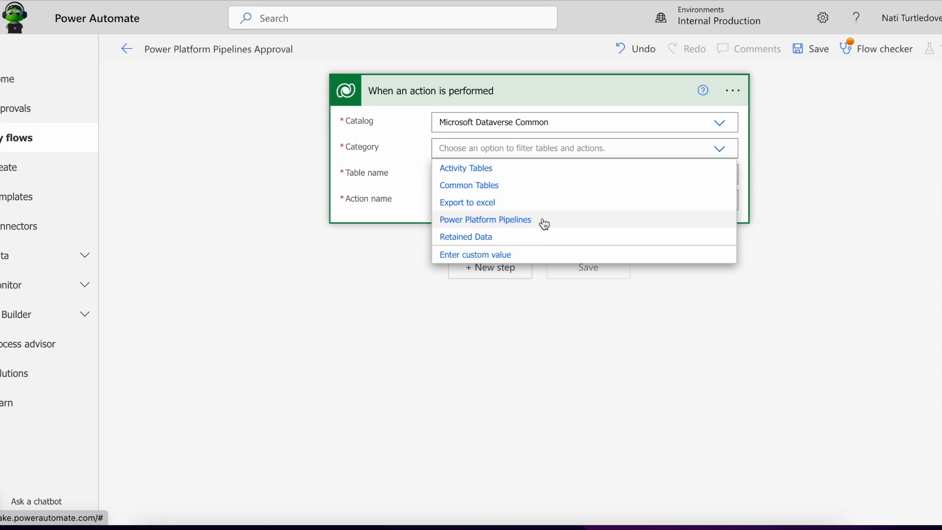
click(507, 220)
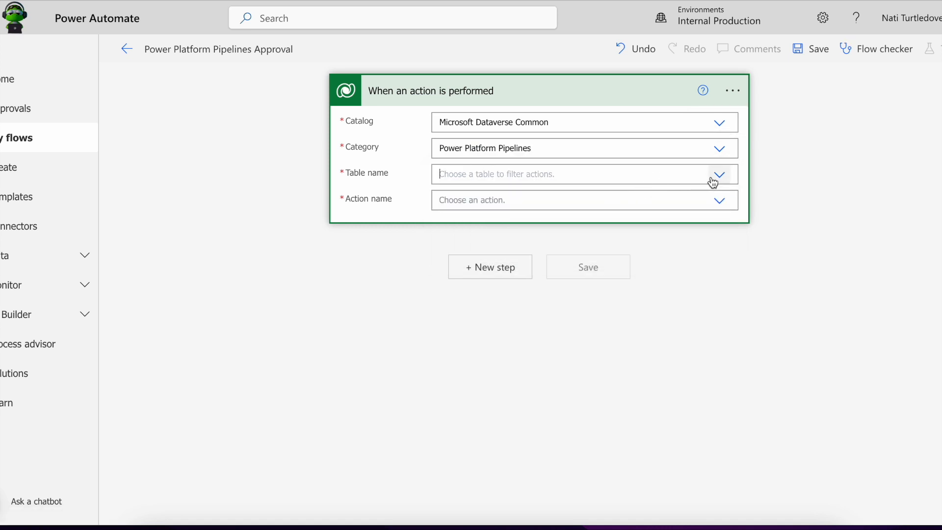
click(687, 184)
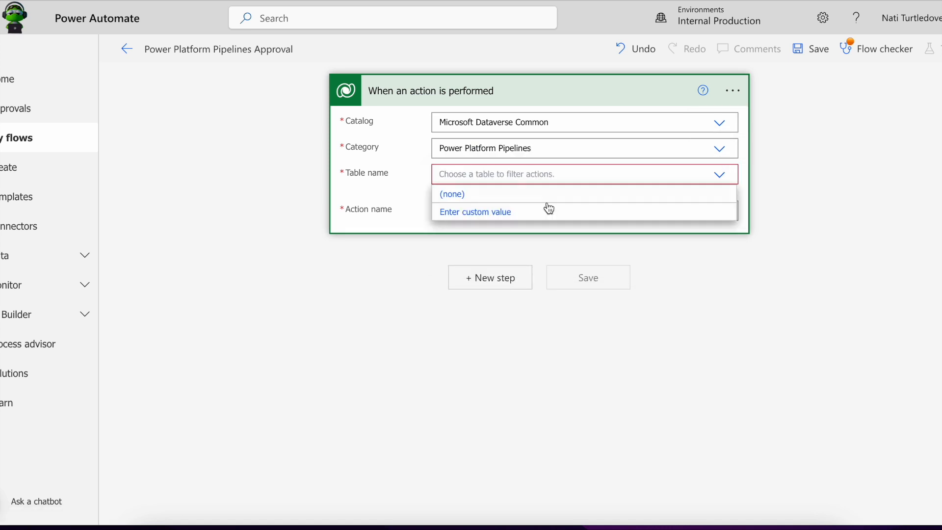
click(551, 196)
click(720, 208)
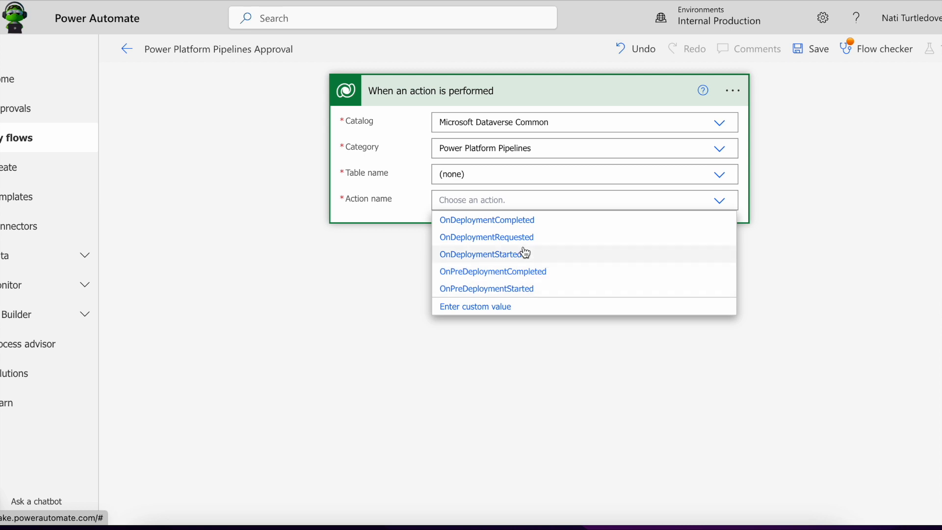
click(554, 242)
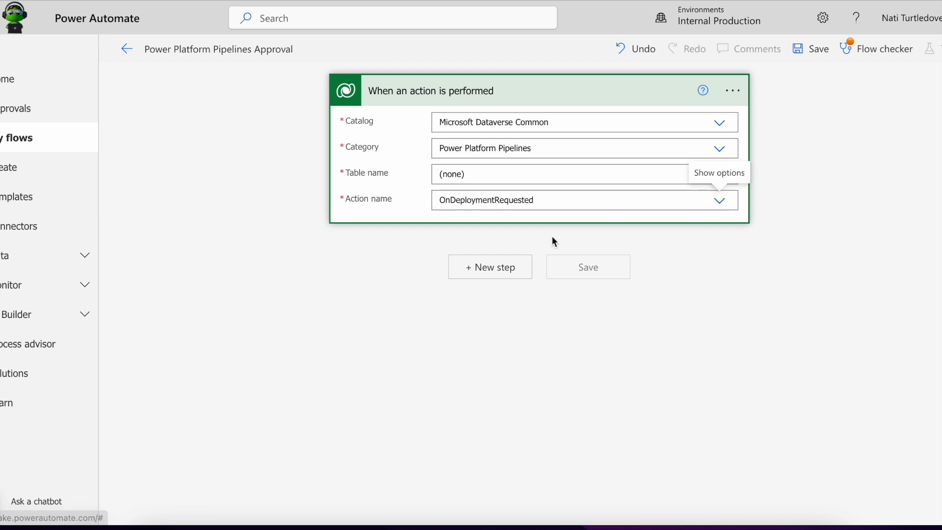
click(489, 272)
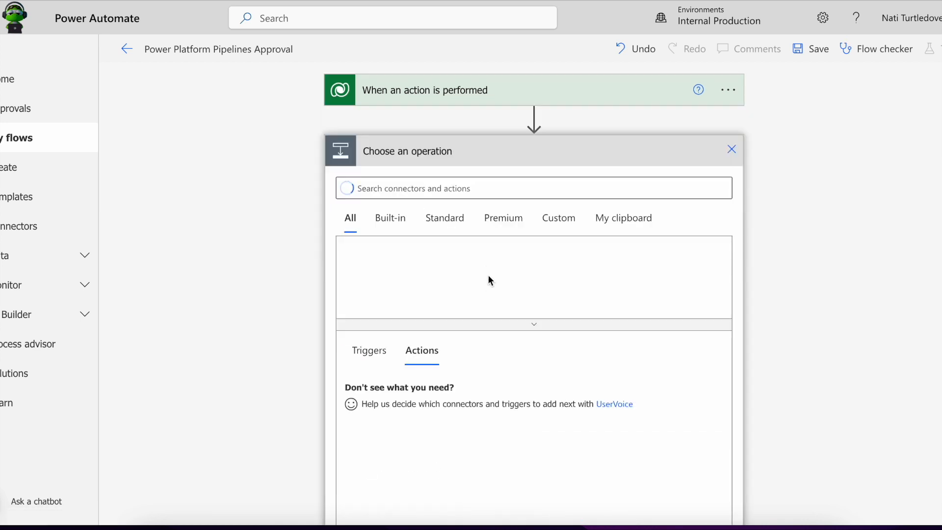
Add a 'Start and wait for an approval' action of type Approve/Reject – First to respond.
click(529, 191)
text(approval)
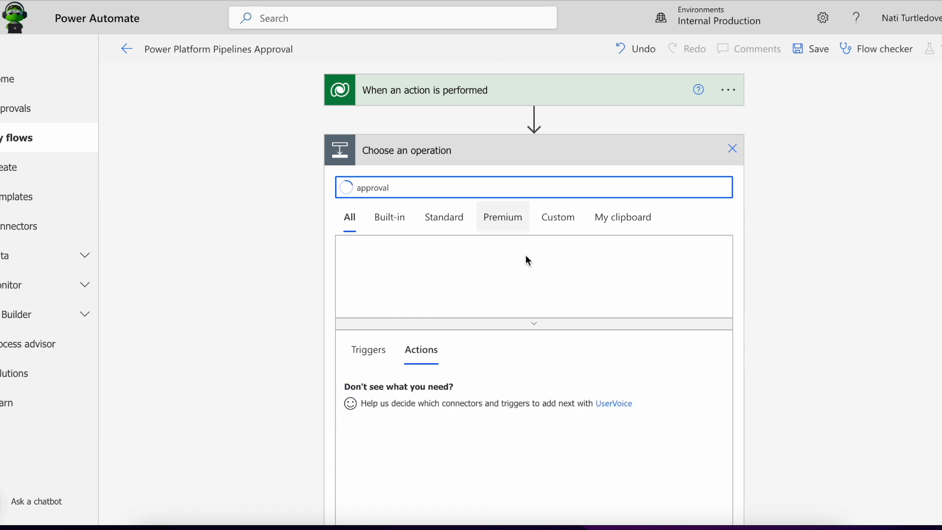
click(457, 398)
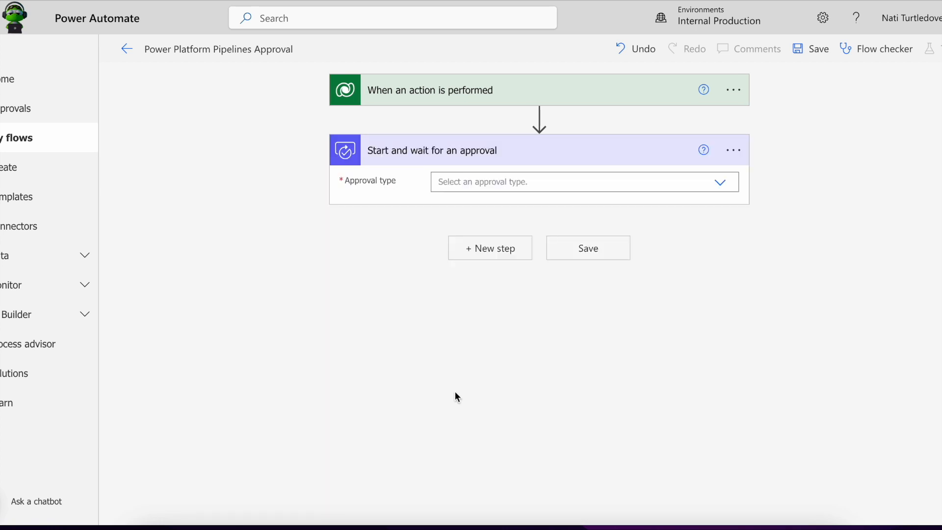
click(718, 183)
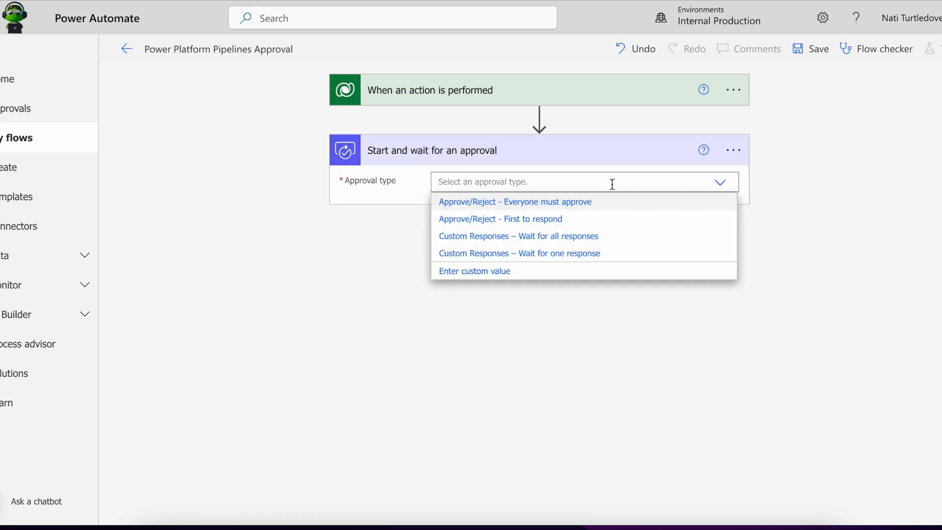
click(544, 219)
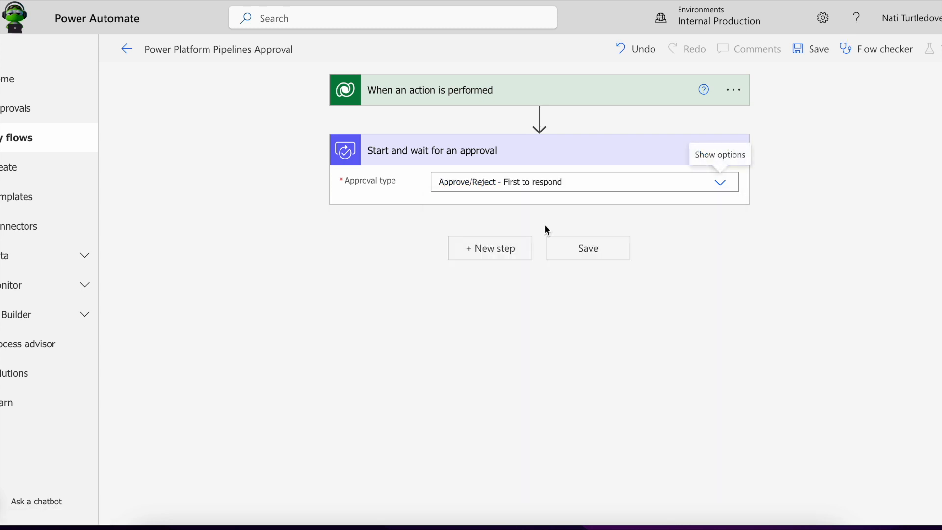
Title the approval 'Deployment f…' plus ArtifactName and assign it to the suggested approver.
click(463, 207)
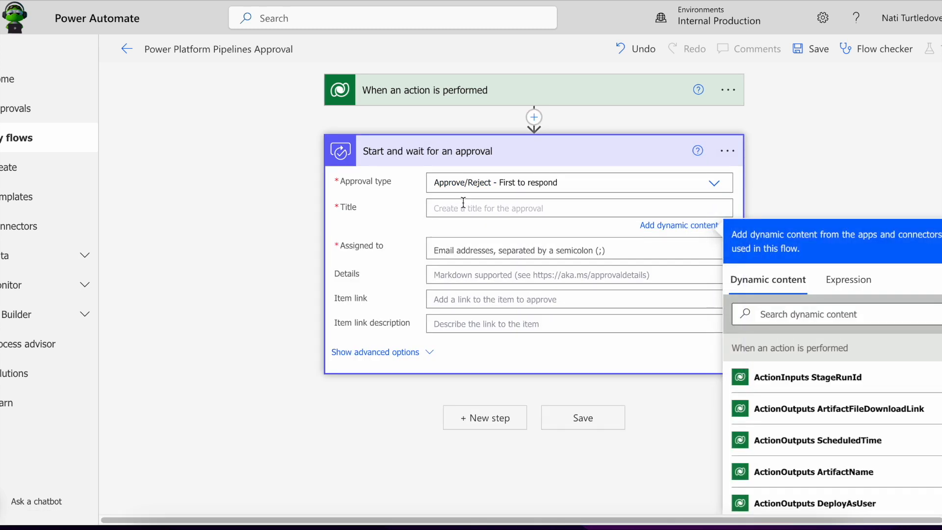
text(Deployment for)
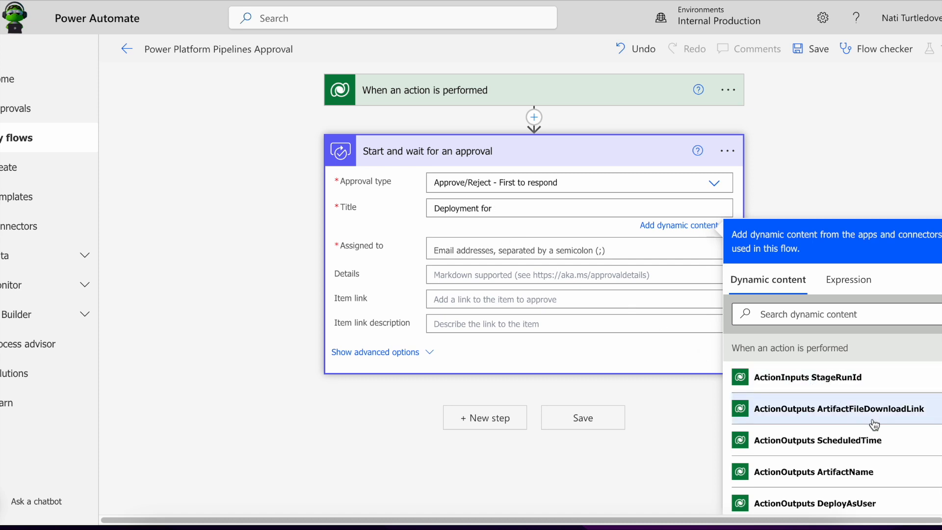
scroll(874, 425, down, 1)
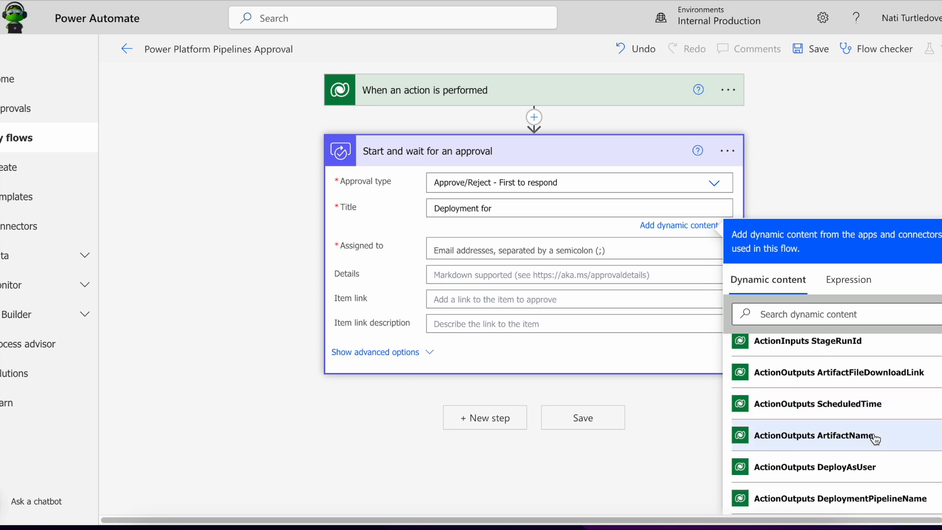
click(875, 438)
click(439, 253)
text(nati)
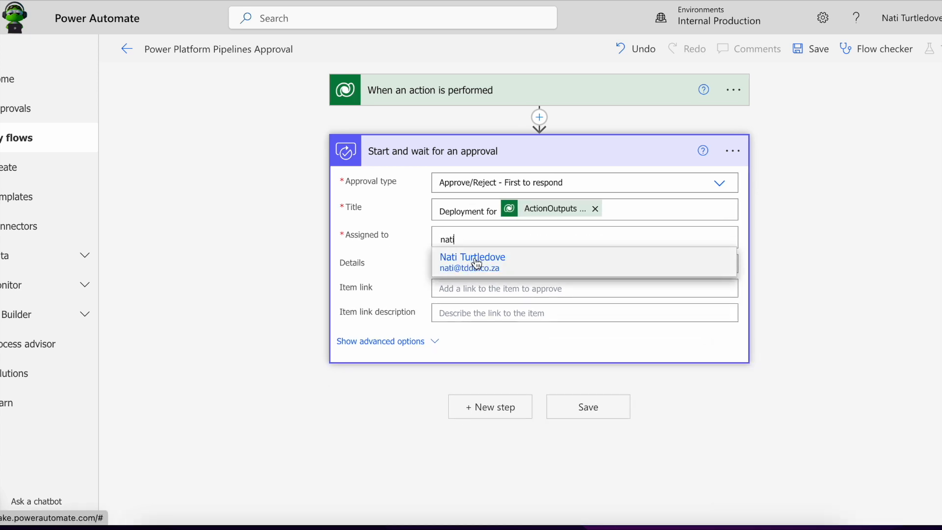
click(475, 257)
Write approval details requesting deployment of ArtifactName via DeploymentPipelineName at SolutionArtifactVersion.
click(460, 273)
text(Plea)
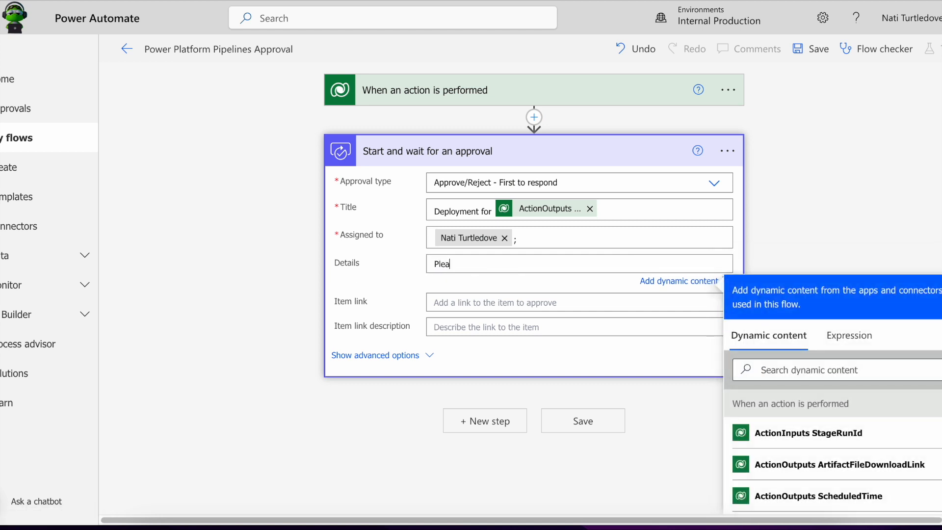
text(se approve depoy)
text(loyment for)
scroll(815, 456, down, 1)
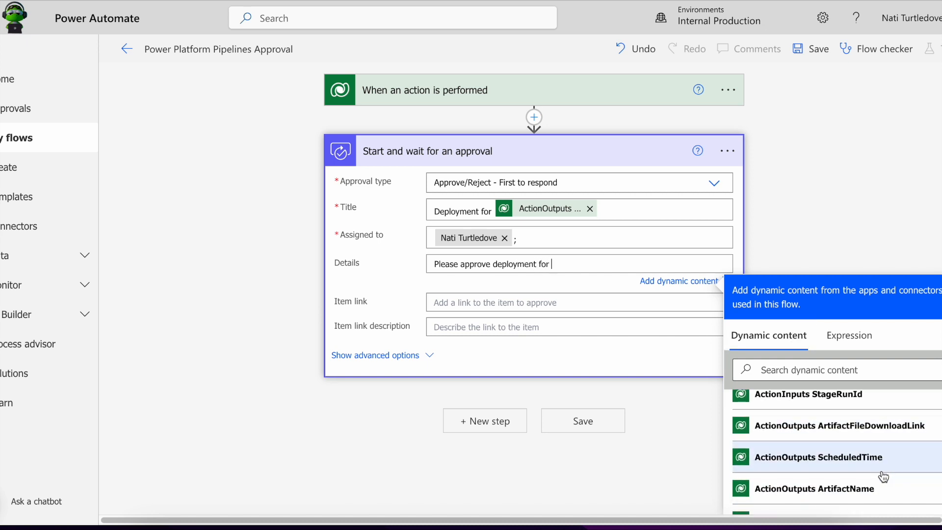
click(815, 486)
text(via the)
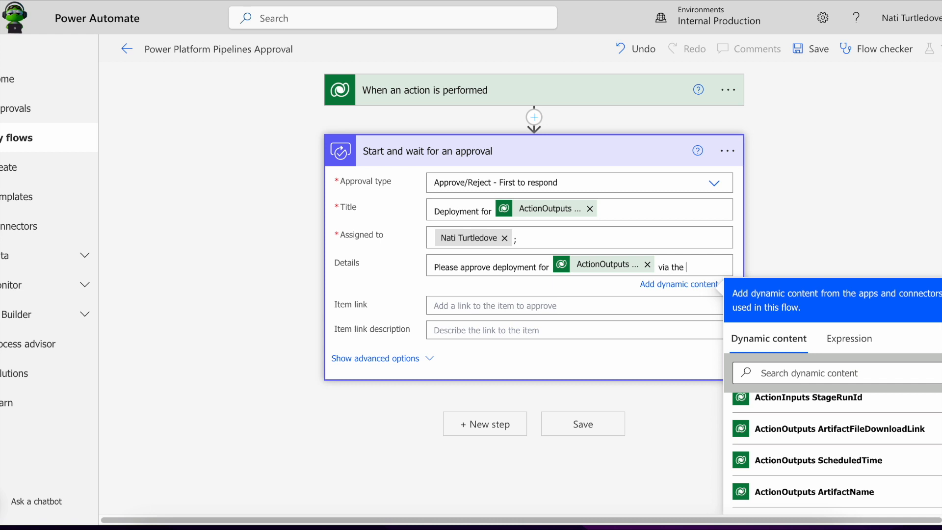
scroll(790, 420, down, 3)
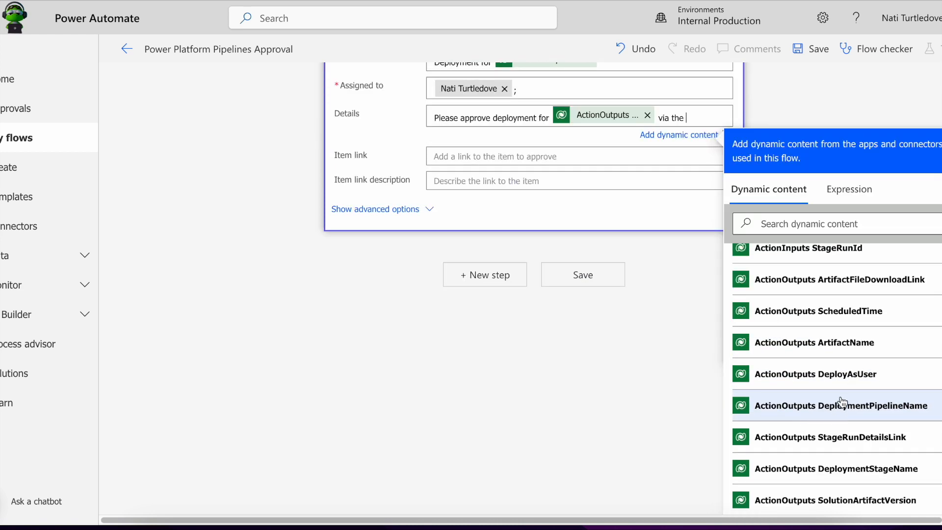
click(886, 408)
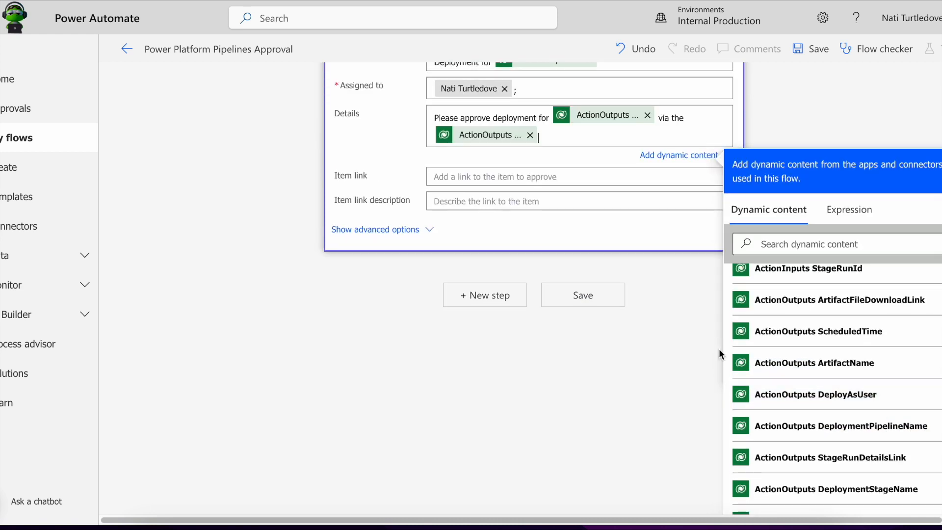
text(pipeki)
text(ines)
text(at a versio)
text(n of)
scroll(879, 368, down, 1)
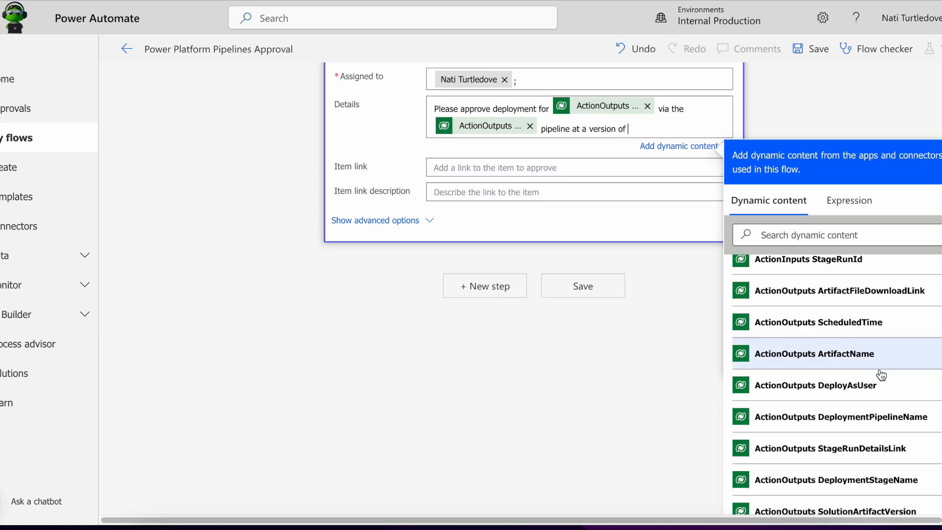
click(897, 506)
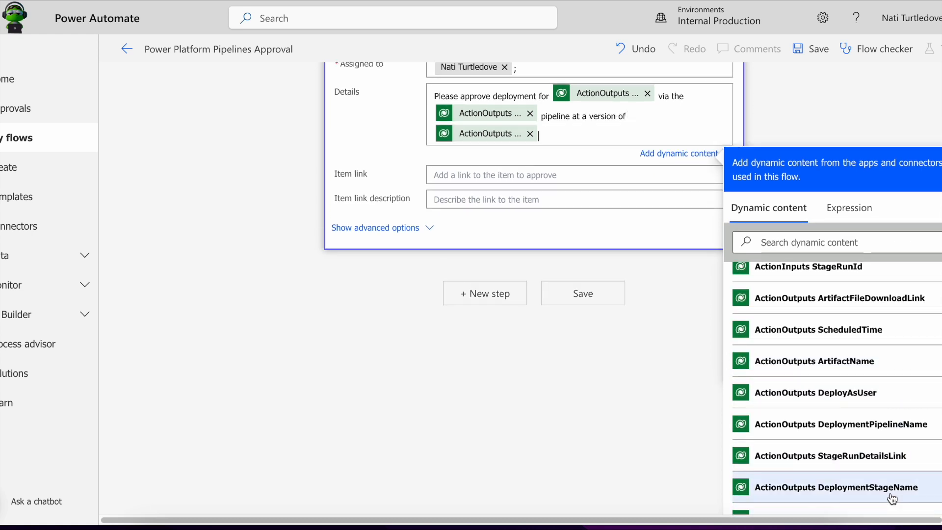
Set the item link to ArtifactFileDownloadLink and collapse the approval card.
click(533, 208)
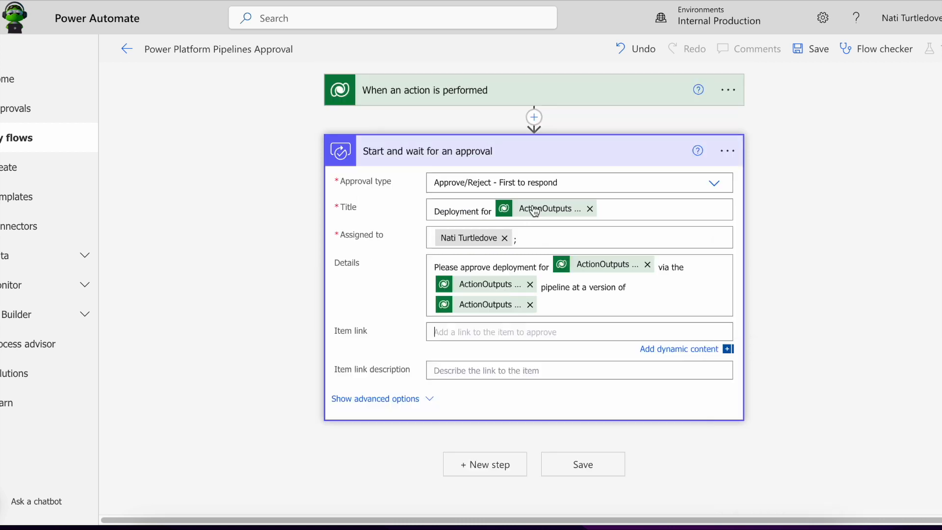
scroll(900, 435, down, 3)
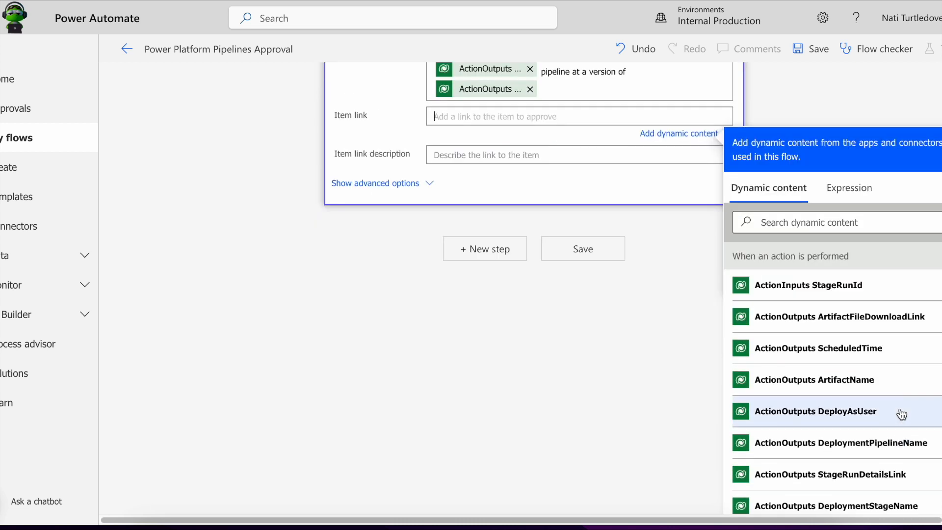
click(885, 326)
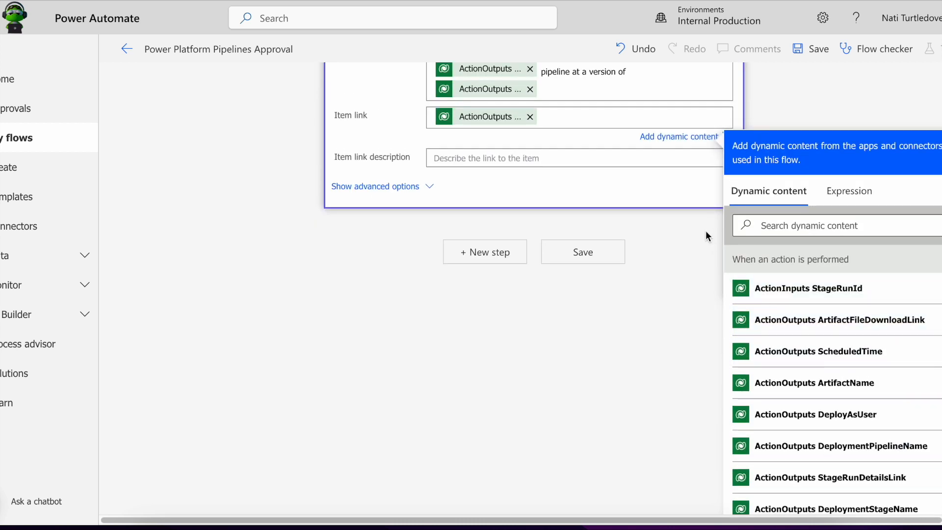
scroll(384, 252, up, 4)
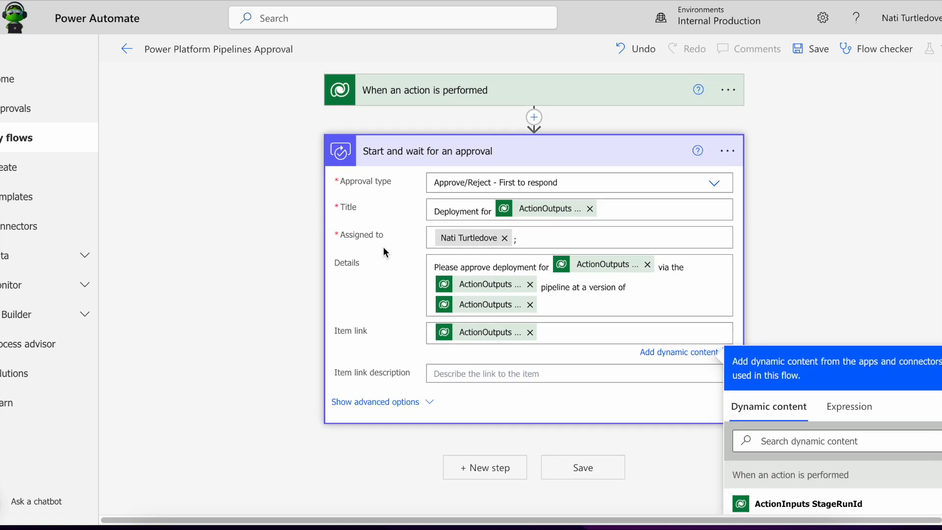
click(403, 150)
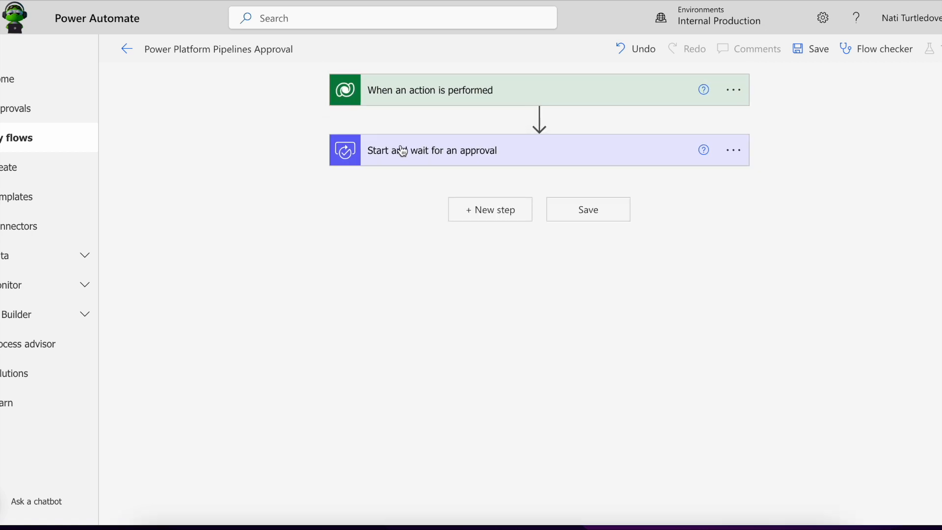
Add a Condition checking that the approval Outcome is equal to 'Approve'.
click(482, 219)
click(390, 442)
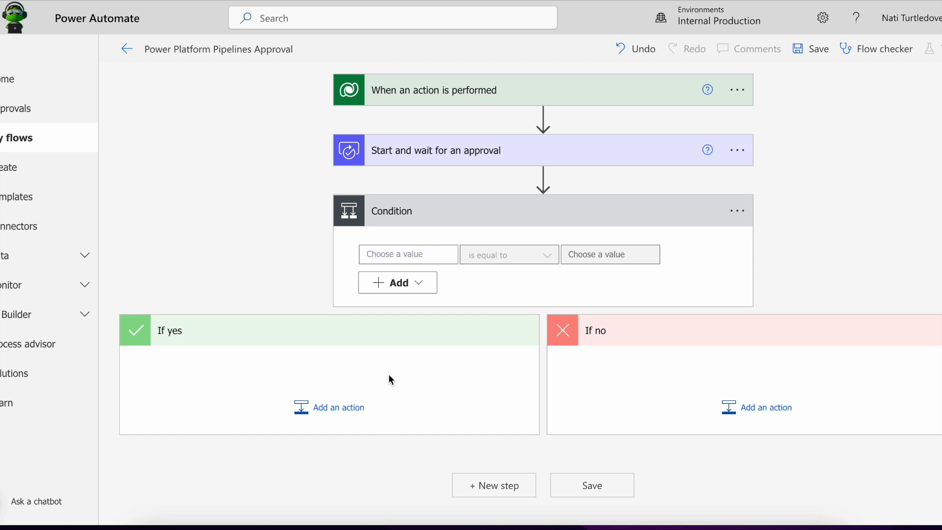
click(436, 250)
click(547, 486)
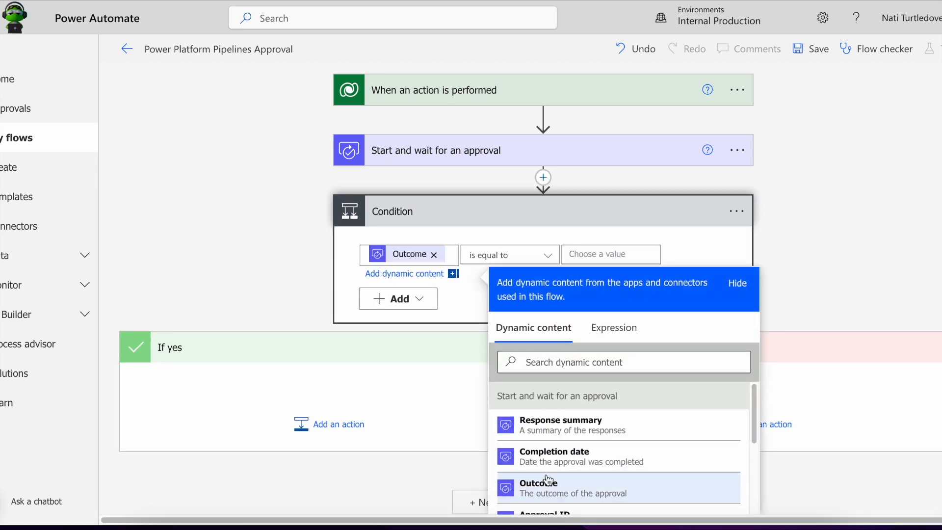
click(581, 252)
text(Appro)
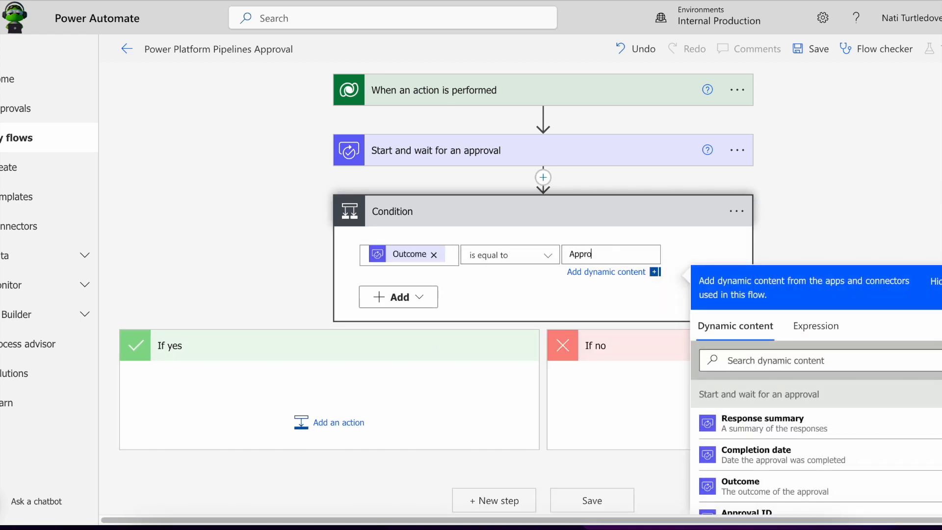
text(ve)
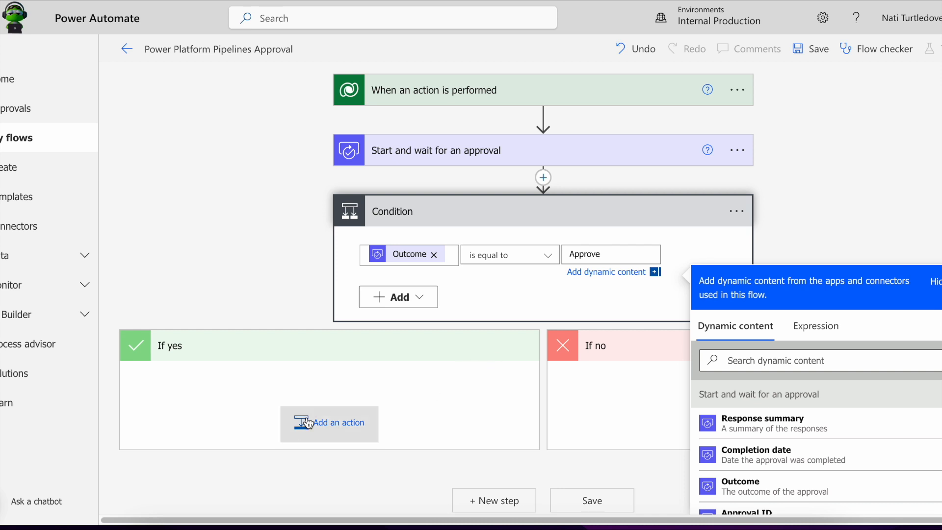
click(344, 305)
click(333, 414)
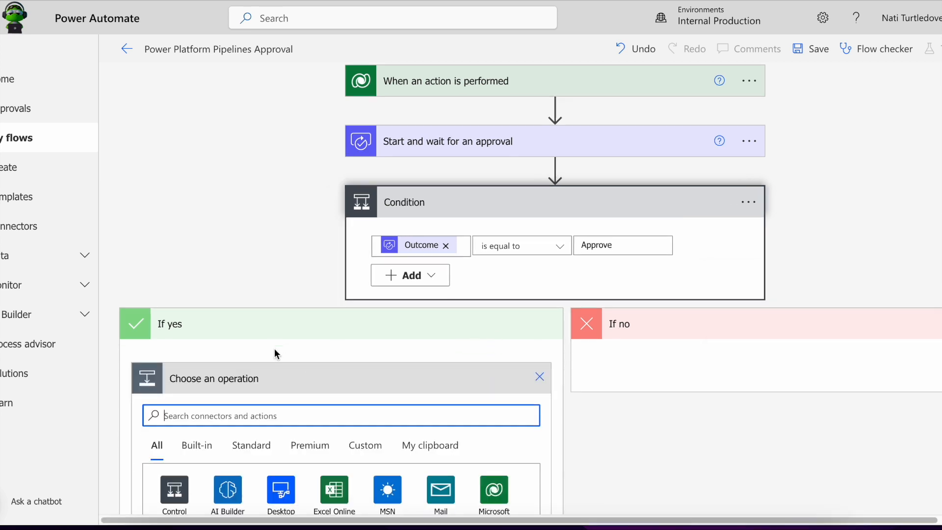
Add a Dataverse 'Perform an unbound action' step to the If yes branch.
text(d)
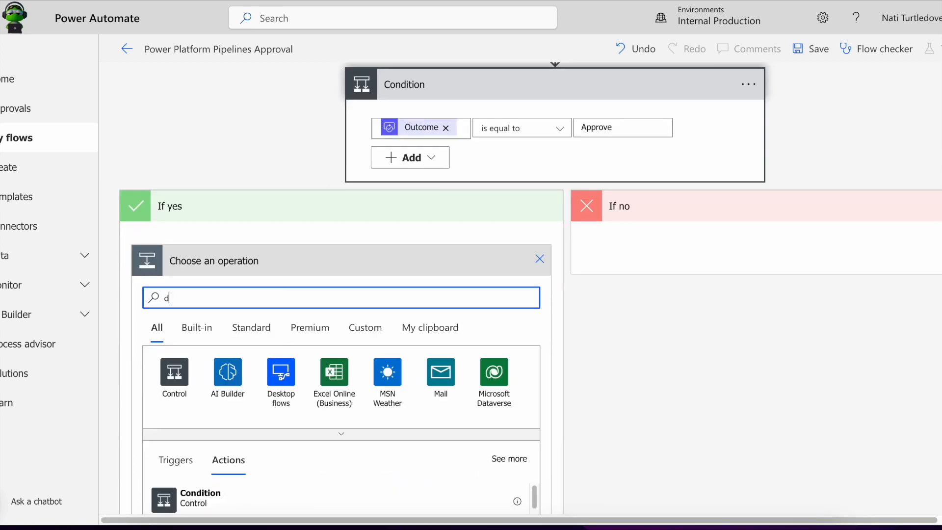
text(ataer)
key(BackSpace)
key(BackSpace)
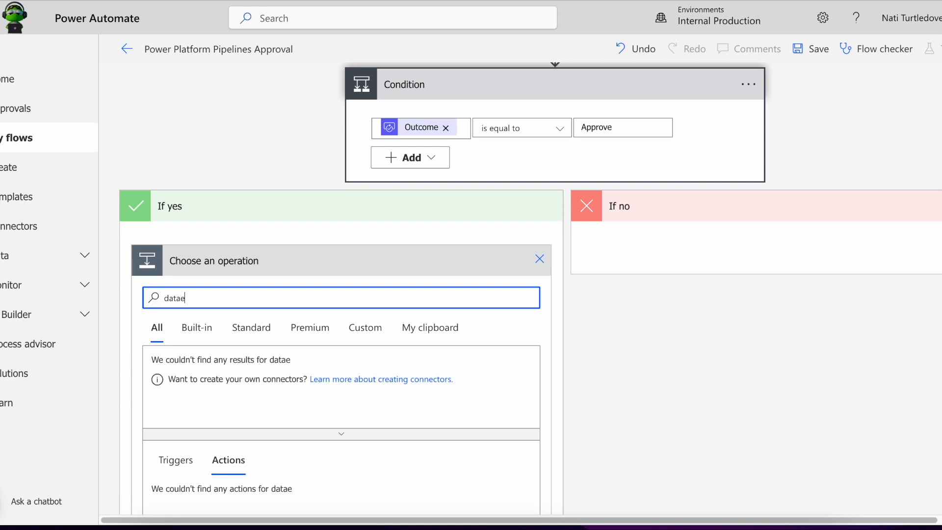
text(verse)
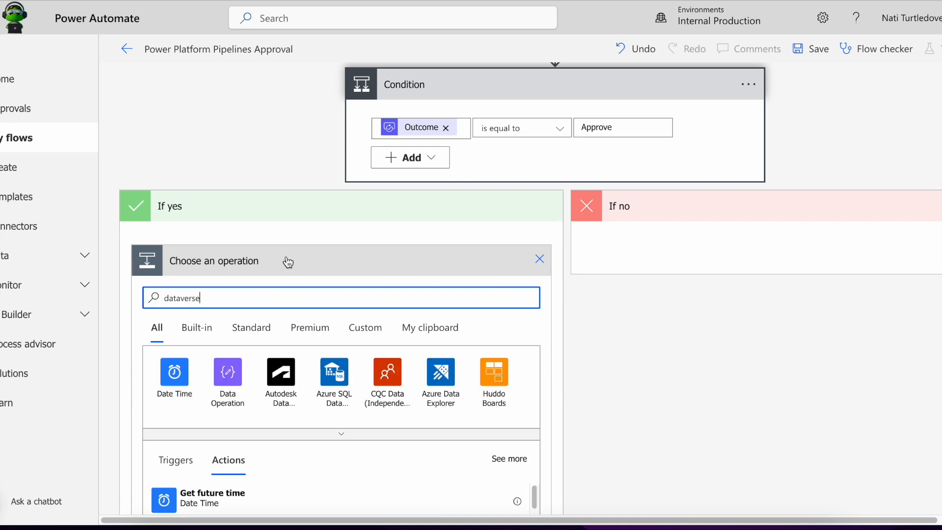
scroll(286, 263, down, 5)
scroll(311, 320, down, 1)
scroll(304, 339, down, 6)
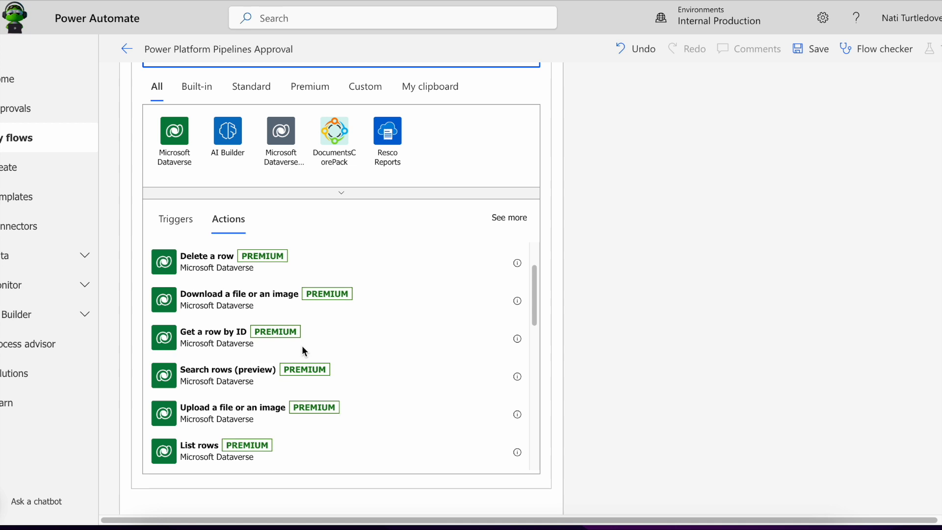
scroll(295, 343, up, 4)
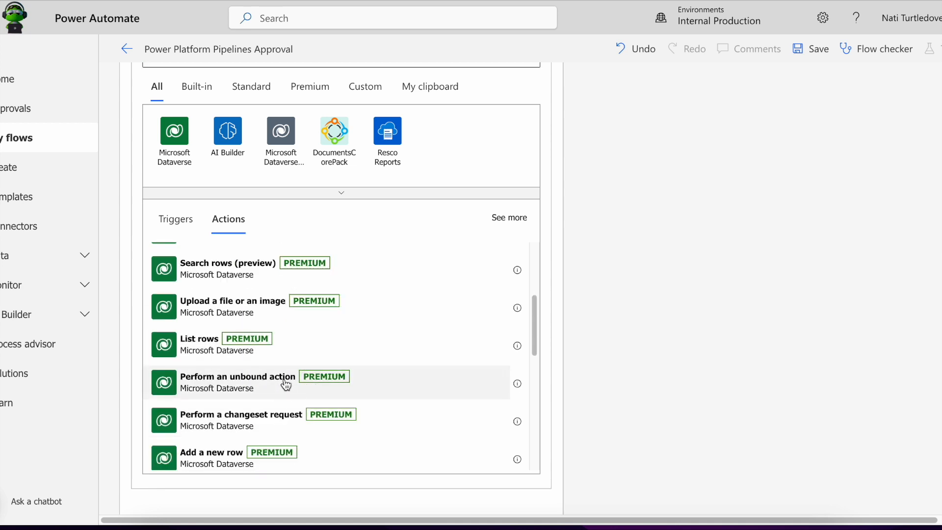
click(286, 385)
Set its Action Name to UpdatePreDeploymentStepStatus, found by filtering on 'pre'.
scroll(372, 344, down, 2)
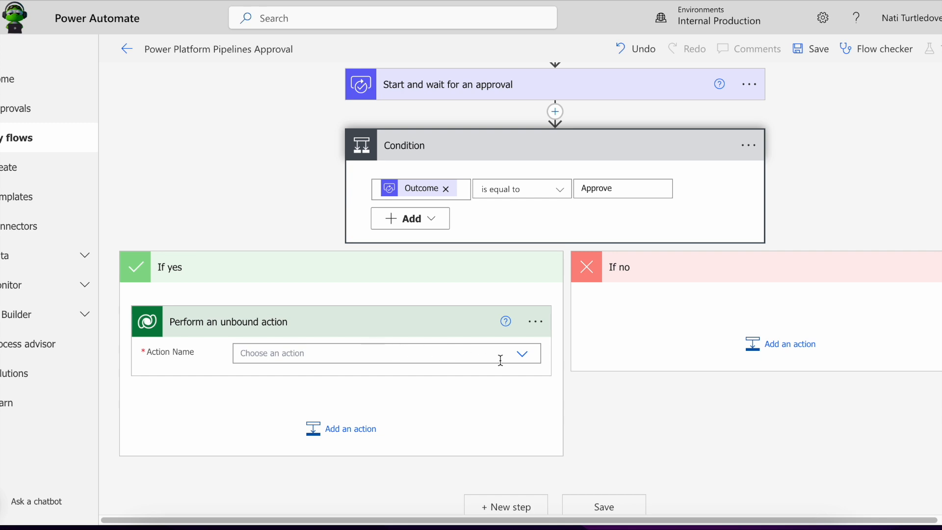
click(522, 354)
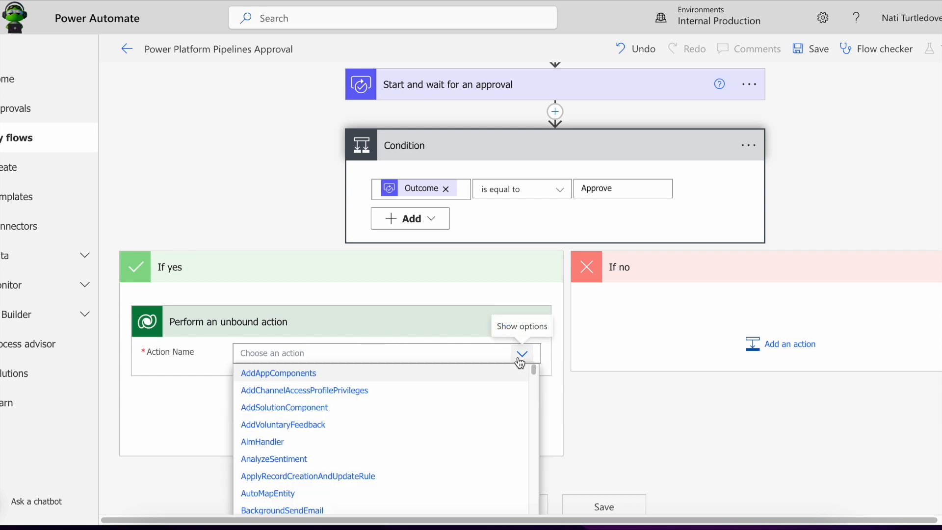
click(454, 358)
text(deplo)
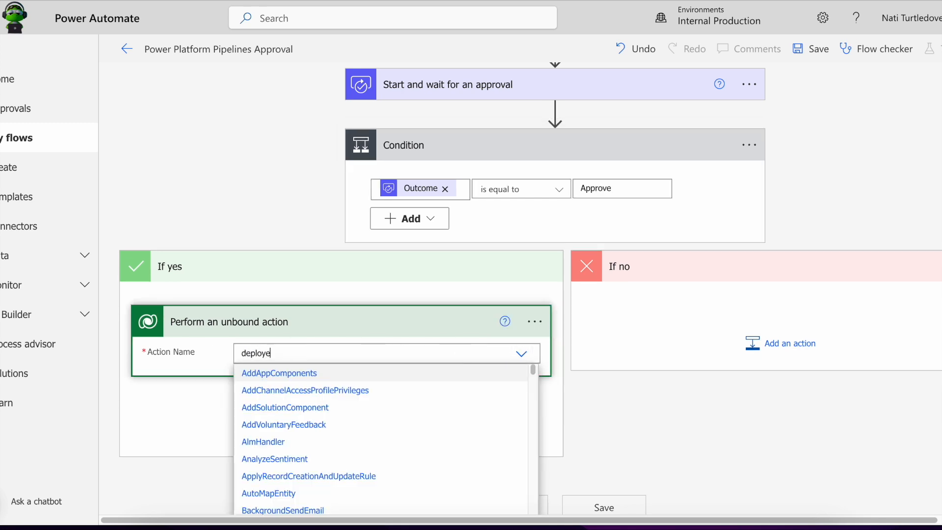
text(ye)
drag(287, 351, 209, 354)
text(pre)
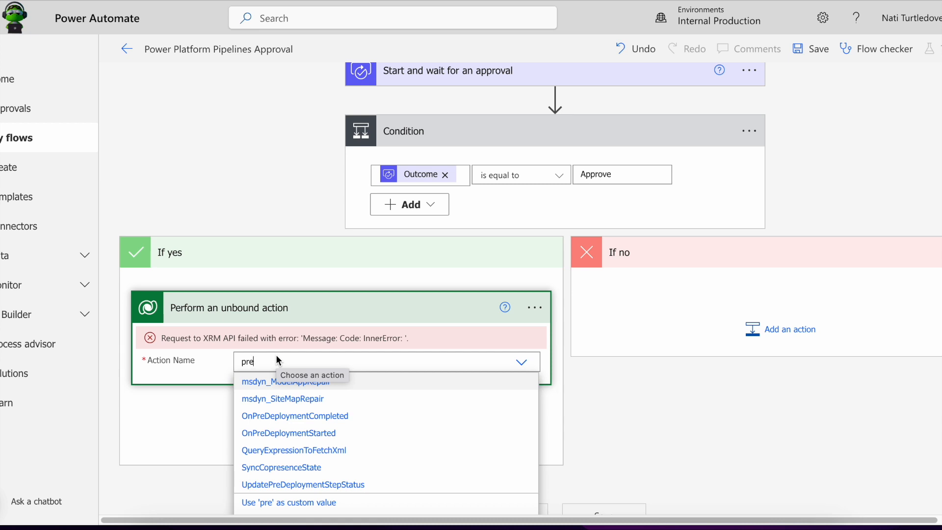
click(315, 486)
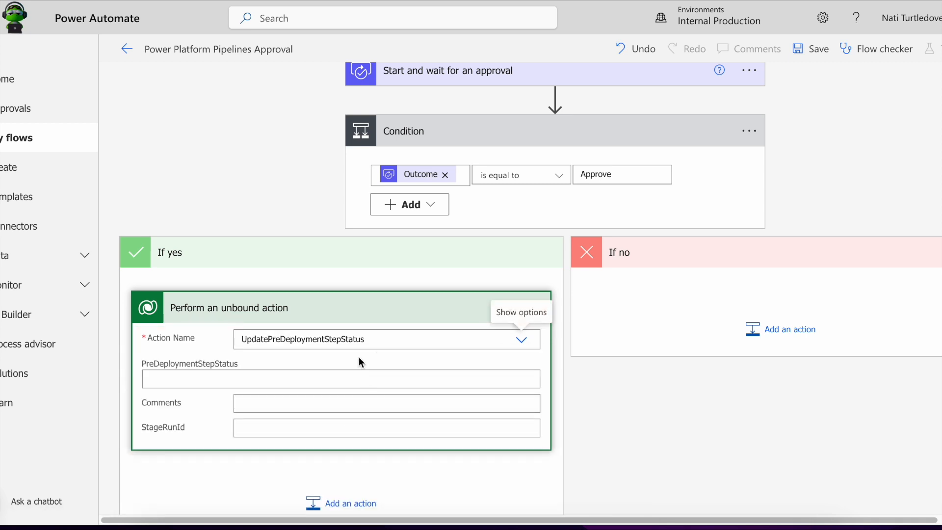
Enter 20 as PreDeploymentStepStatus and Approved as Comments in the unbound action.
click(266, 375)
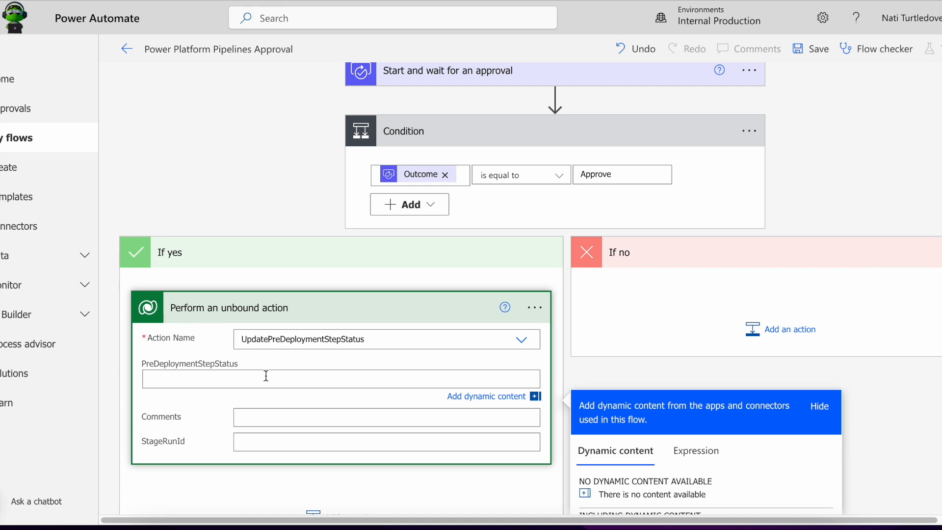
text(20)
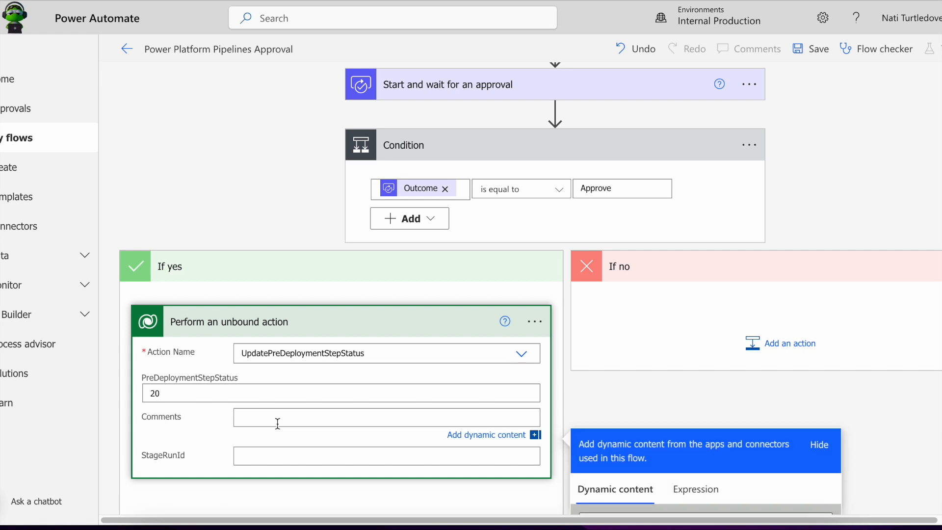
text(Approved)
scroll(471, 301, right, 1)
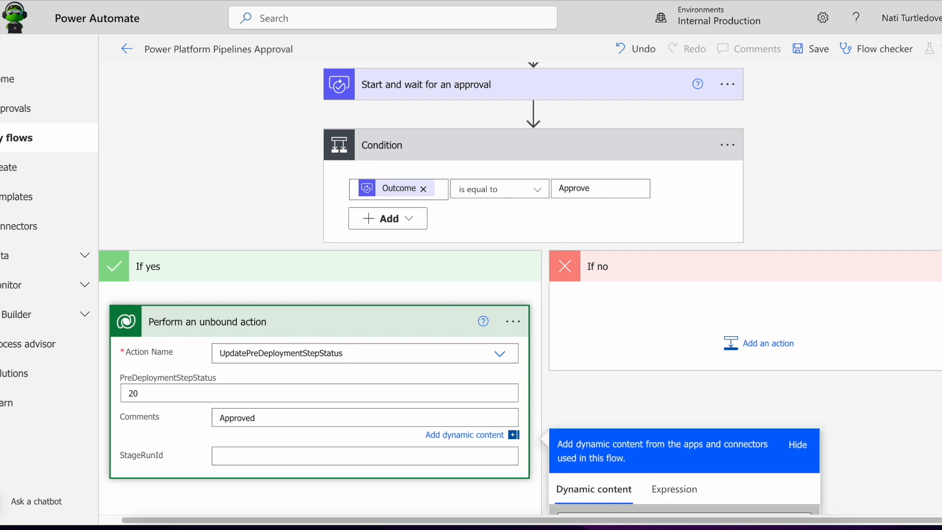
scroll(437, 319, down, 1)
scroll(345, 386, left, 1)
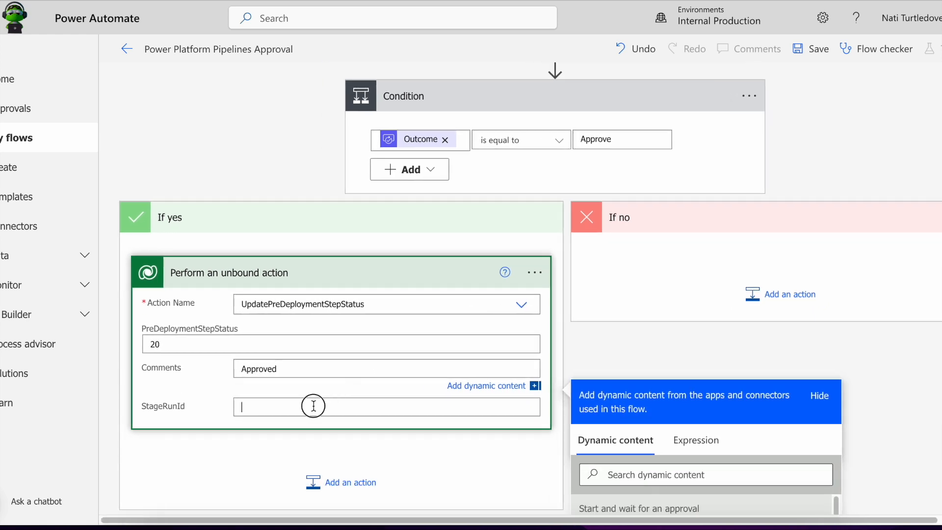
Set StageRunId to the trigger's ActionInputs StageRunId from dynamic content.
click(311, 406)
scroll(753, 371, down, 2)
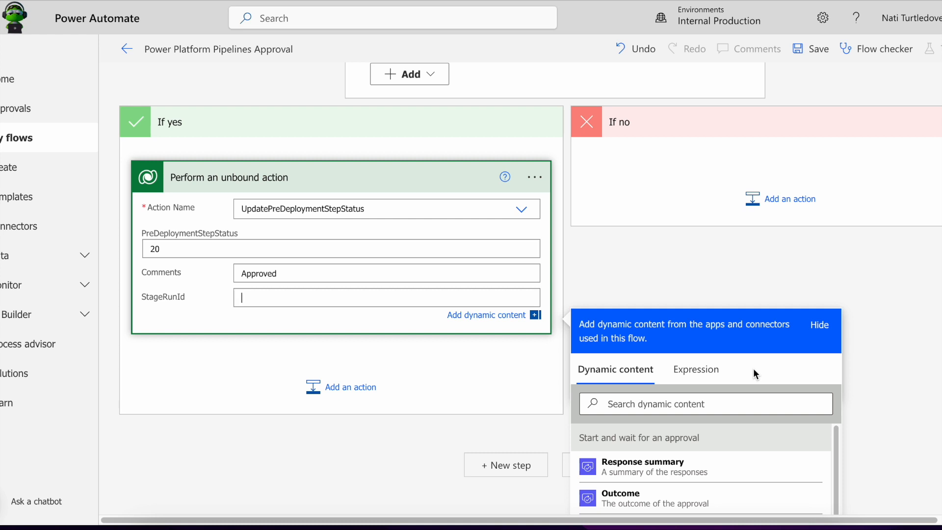
scroll(752, 373, down, 5)
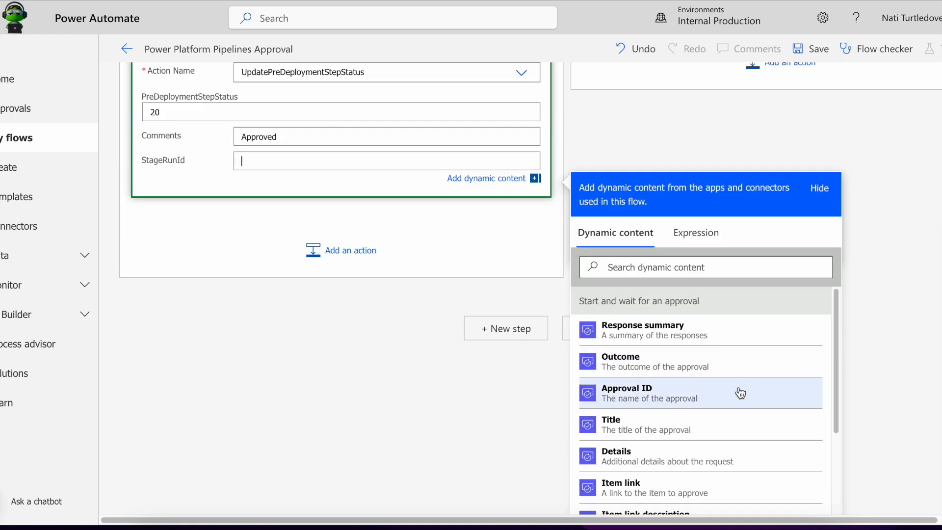
scroll(844, 428, down, 1)
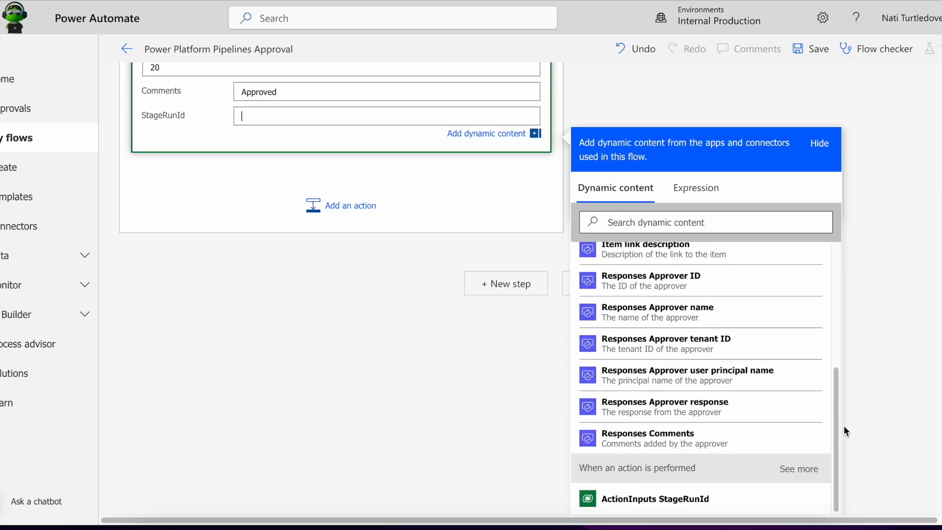
click(713, 500)
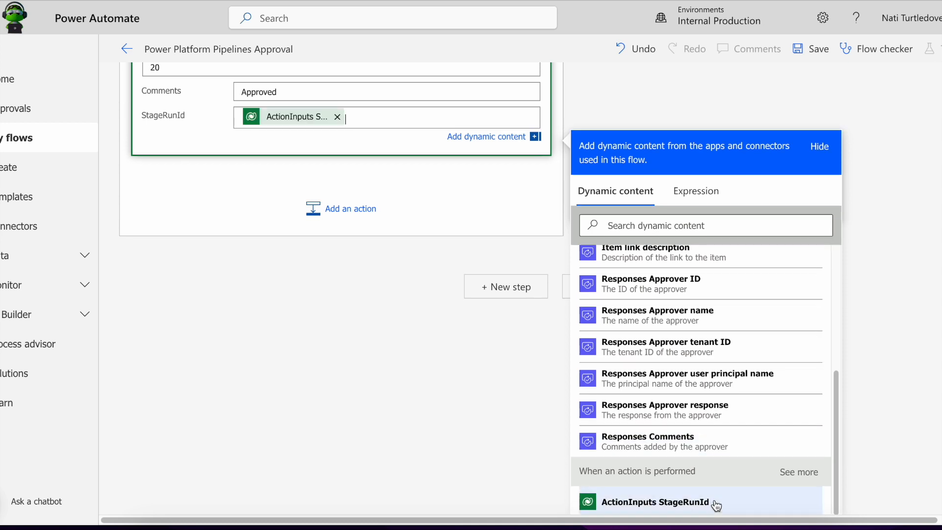
scroll(462, 350, up, 8)
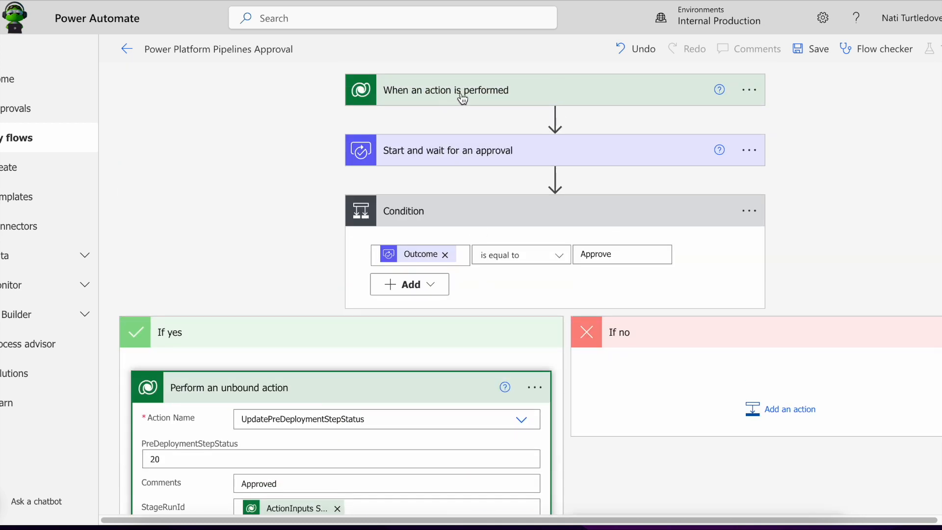
scroll(431, 235, down, 4)
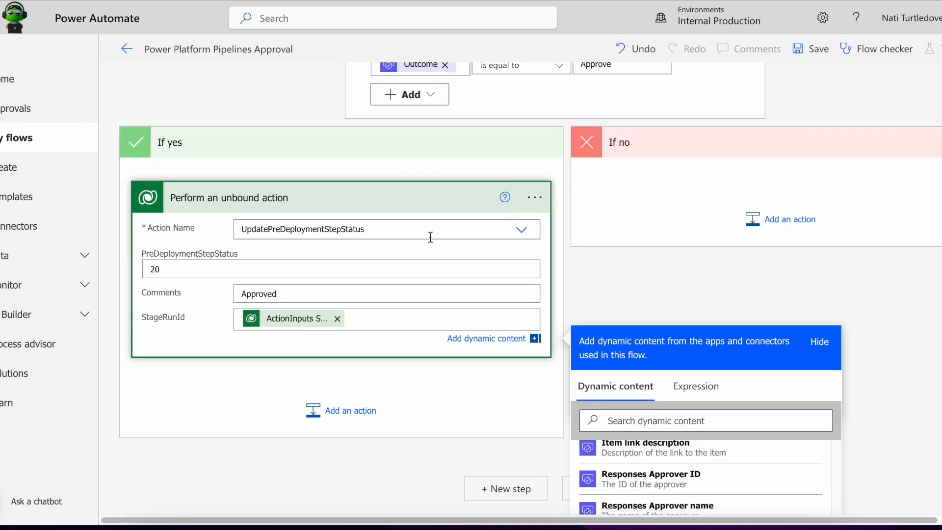
Add a Dataverse 'Perform an unbound action' for UpdatePreDeploymentStepStatus to the If no branch.
click(408, 201)
click(790, 368)
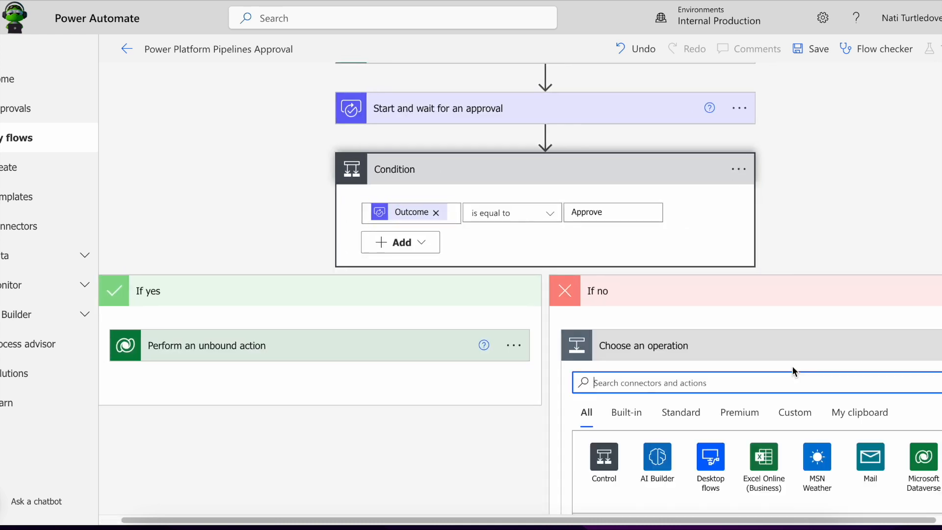
text(dataverse)
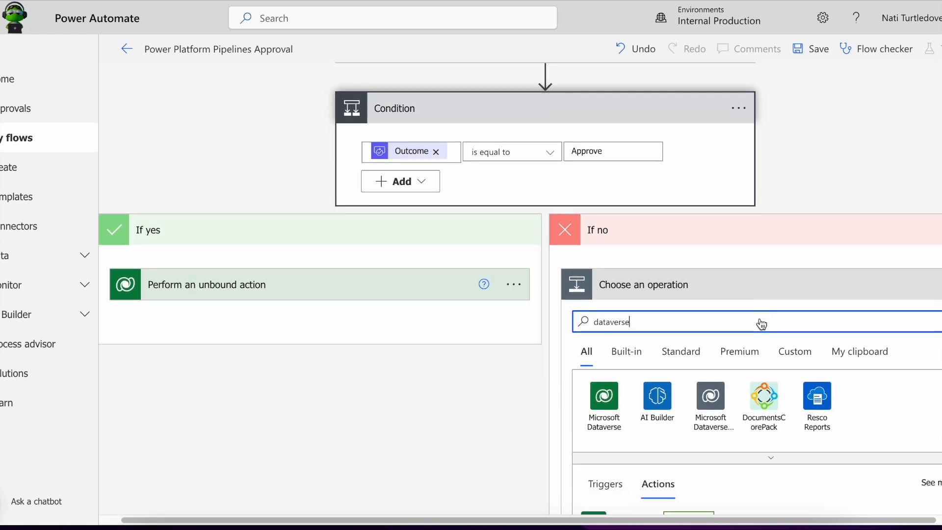
scroll(762, 323, down, 10)
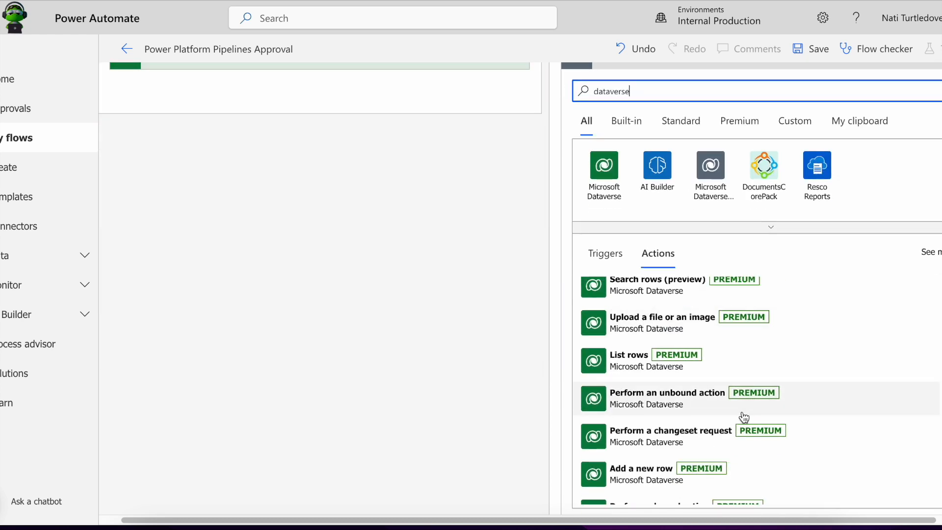
click(714, 407)
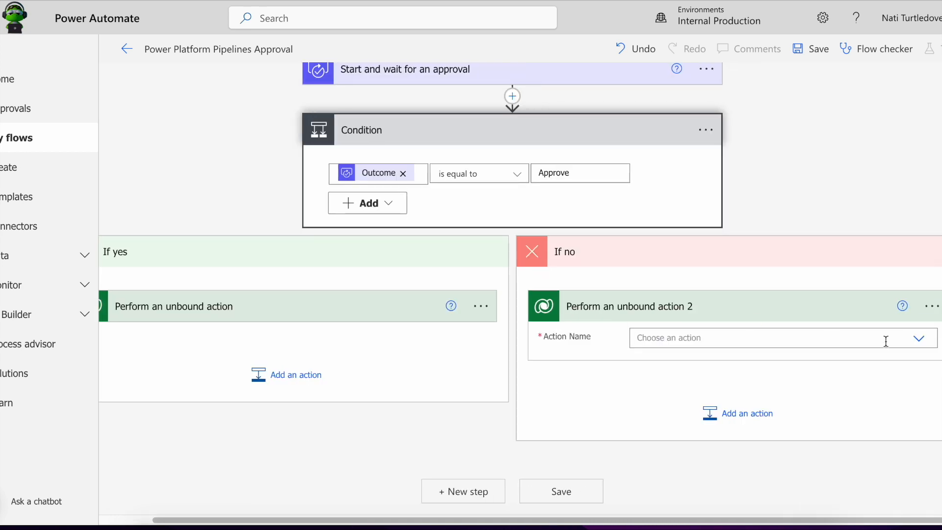
click(919, 338)
text(update)
scroll(761, 381, down, 1)
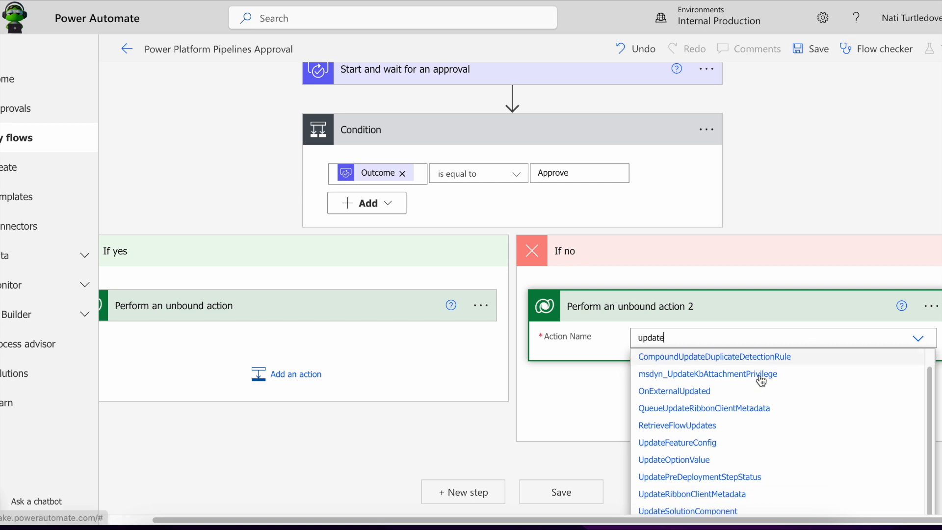
click(735, 462)
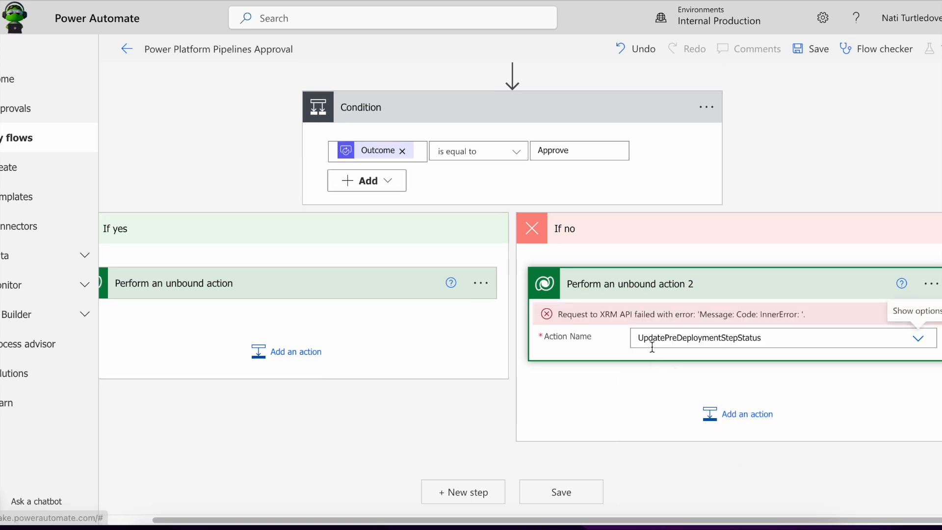
Fill in status 30, comment Rejected and ActionInputs StageRunId, then collapse the cards.
click(585, 337)
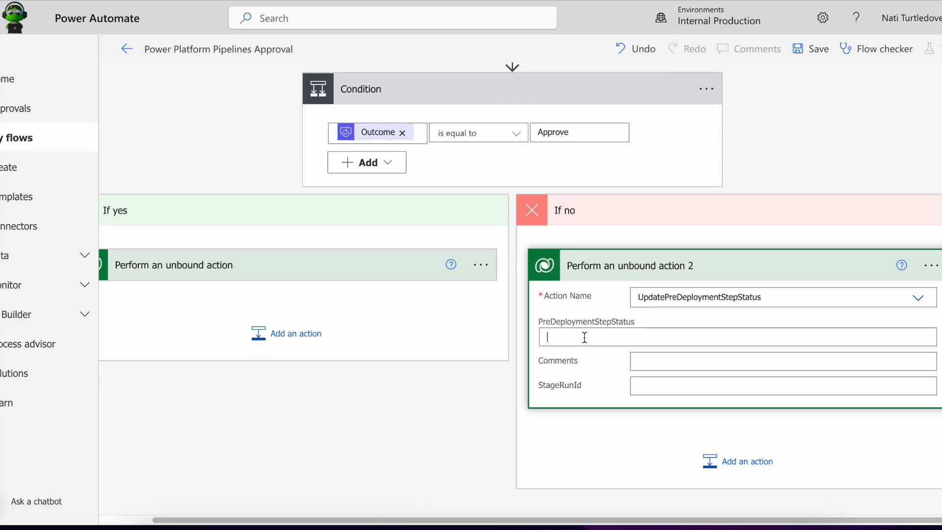
text(30)
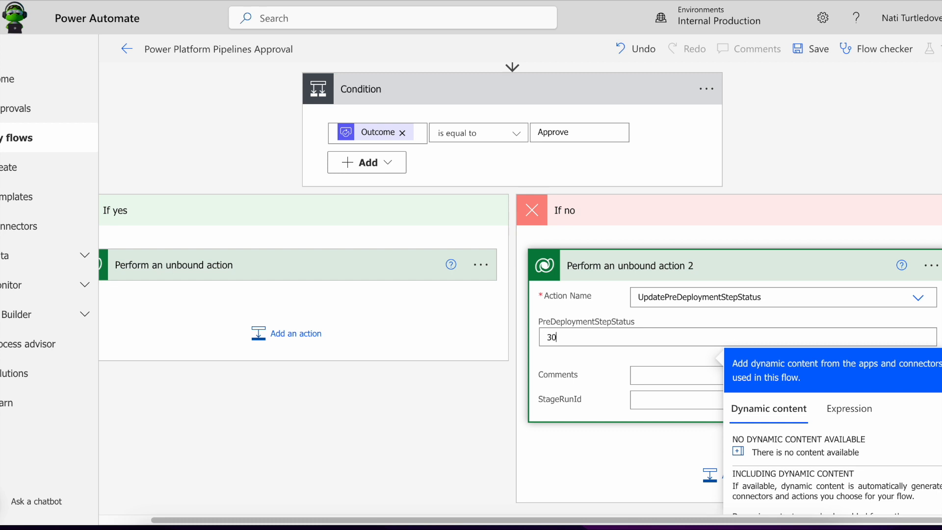
click(669, 373)
text(Rejected)
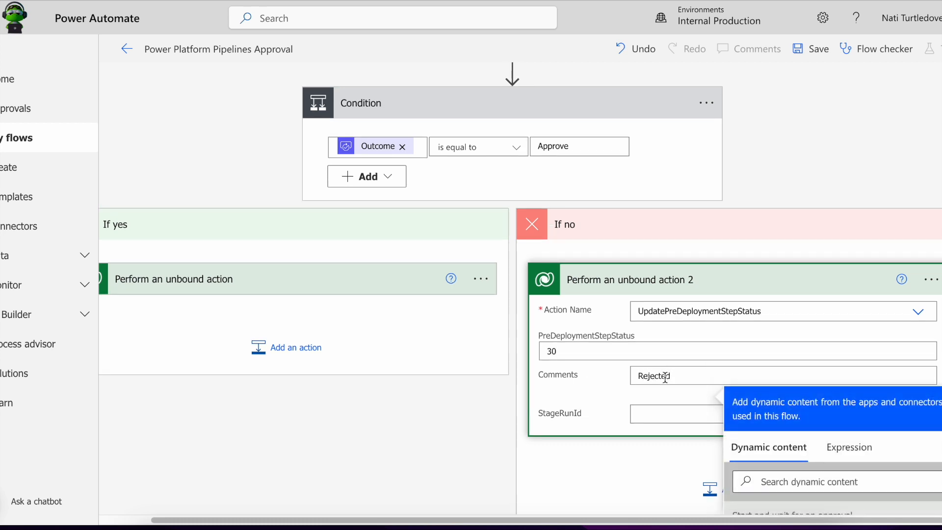
scroll(818, 332, down, 6)
scroll(782, 398, down, 4)
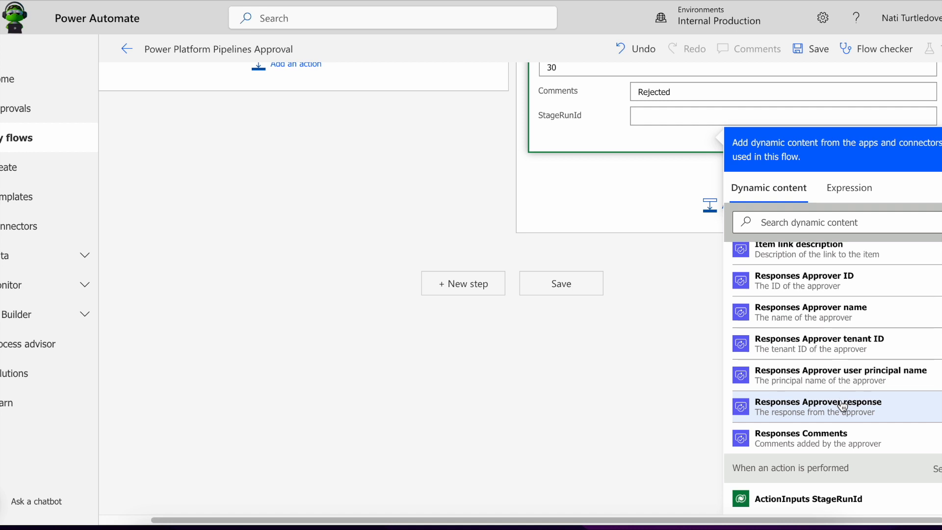
click(815, 499)
scroll(596, 403, up, 4)
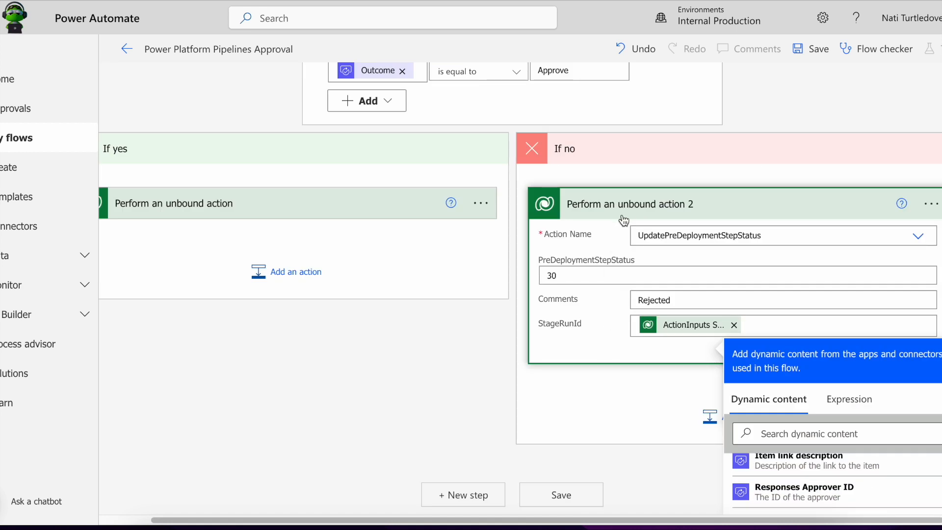
click(565, 211)
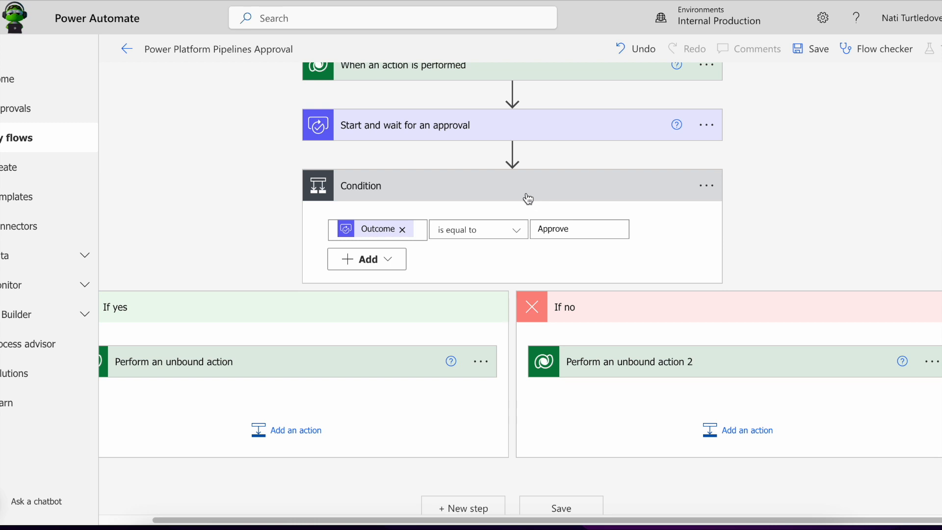
click(528, 199)
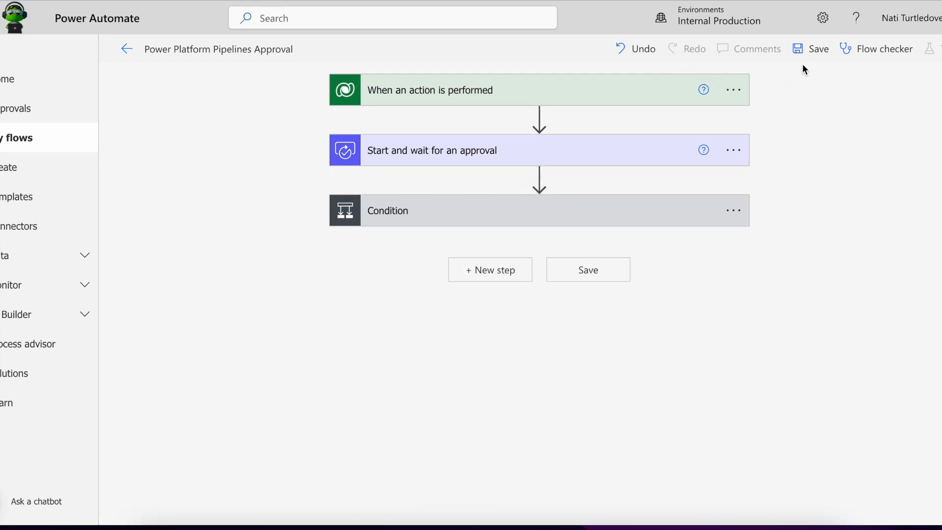
Save the Pipelines Approval flow and return to its details page, dismissing the ready notice.
click(812, 53)
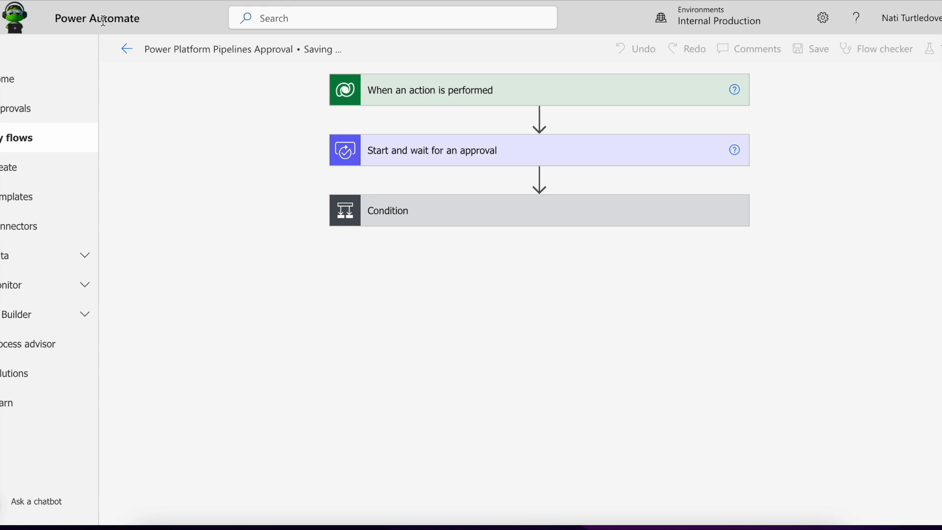
click(125, 50)
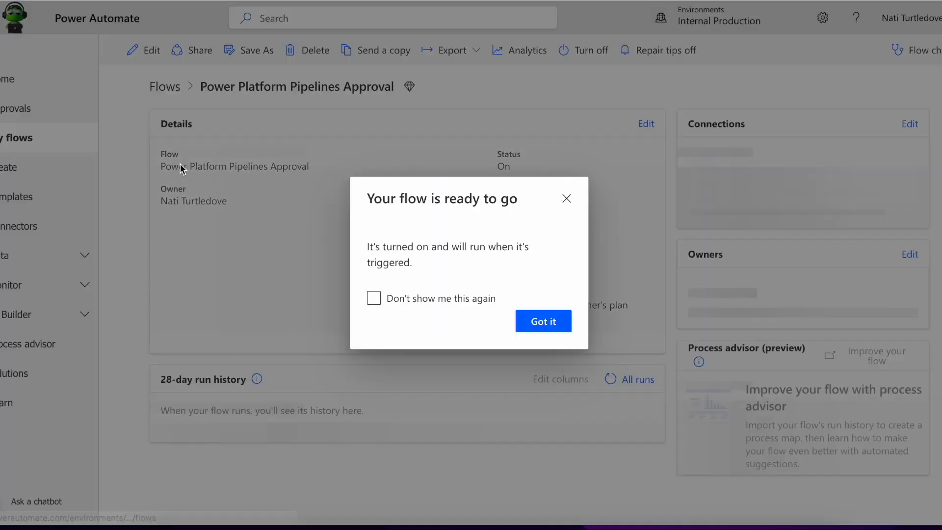
click(565, 134)
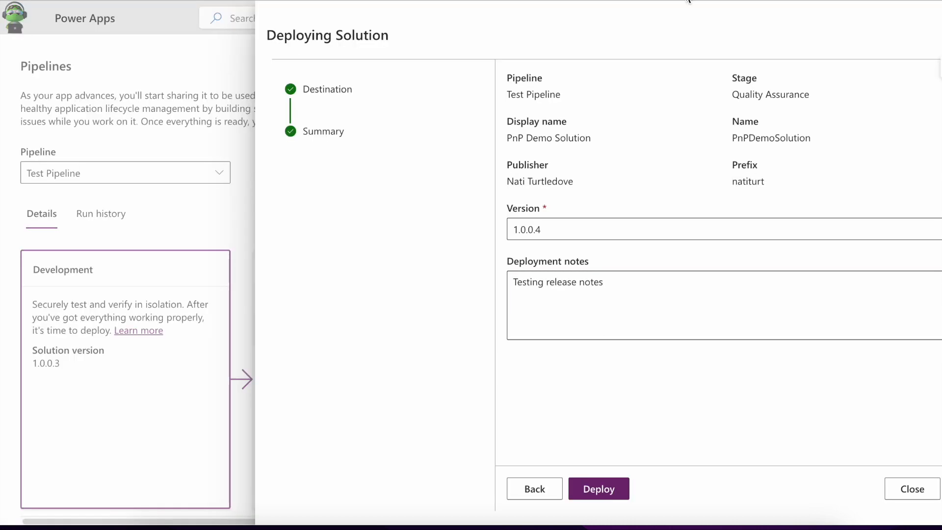
Deploy PnP Demo Solution 1.0.0.4 to the Quality Assurance stage.
click(609, 492)
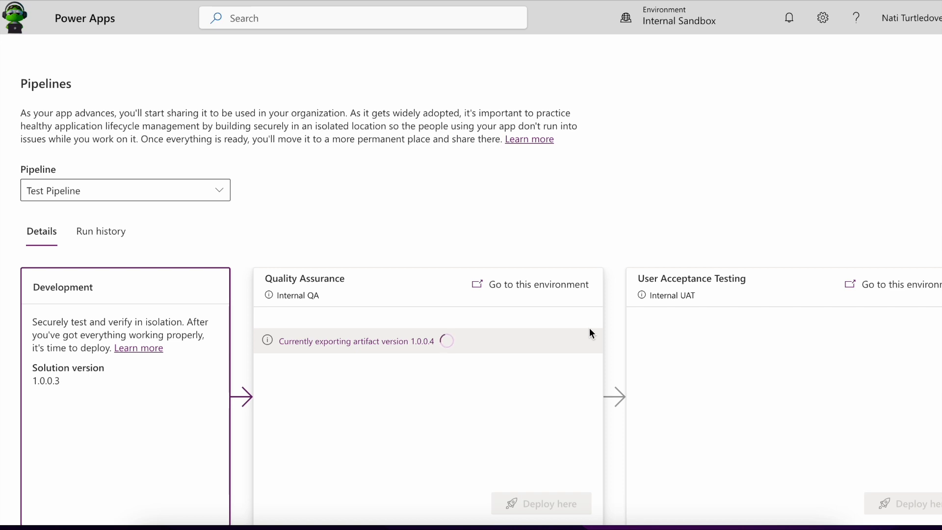
scroll(590, 329, down, 1)
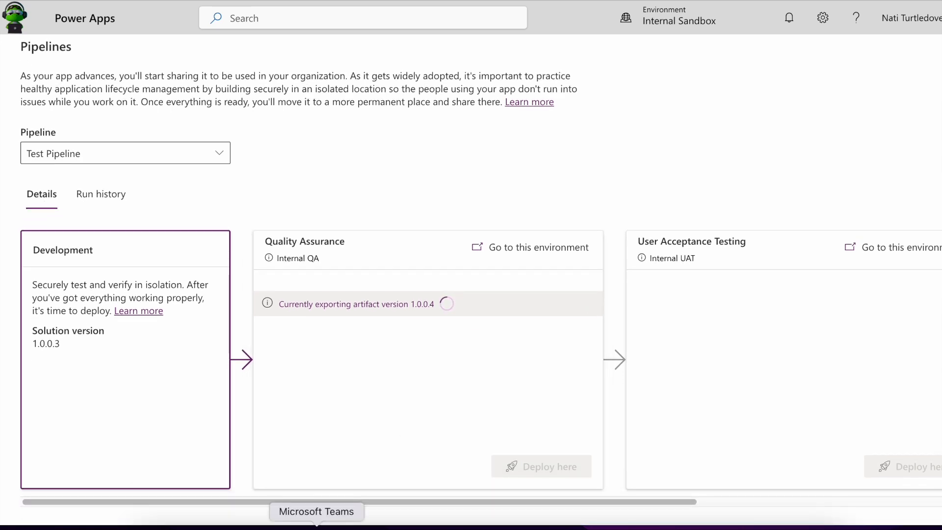
Approve the PnPDemoSolution deployment request in Teams with the comment 'Approved'.
click(316, 528)
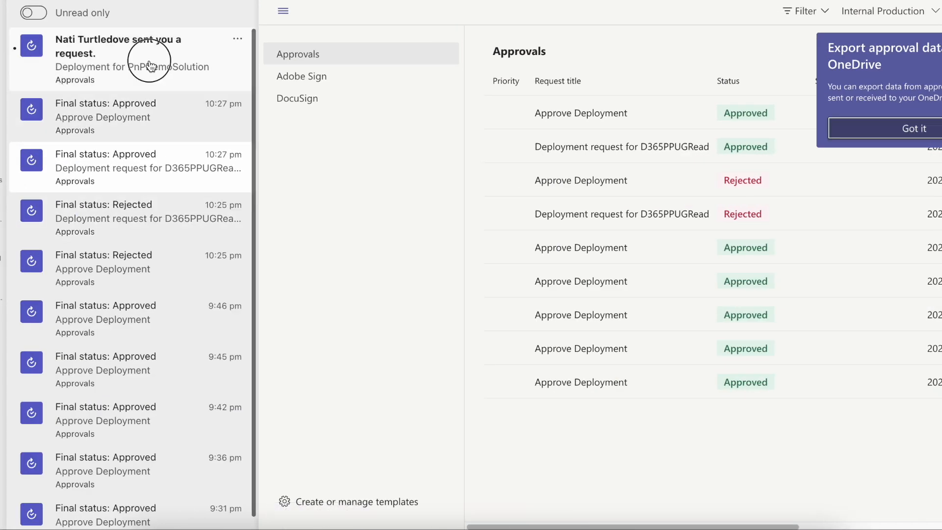
click(150, 67)
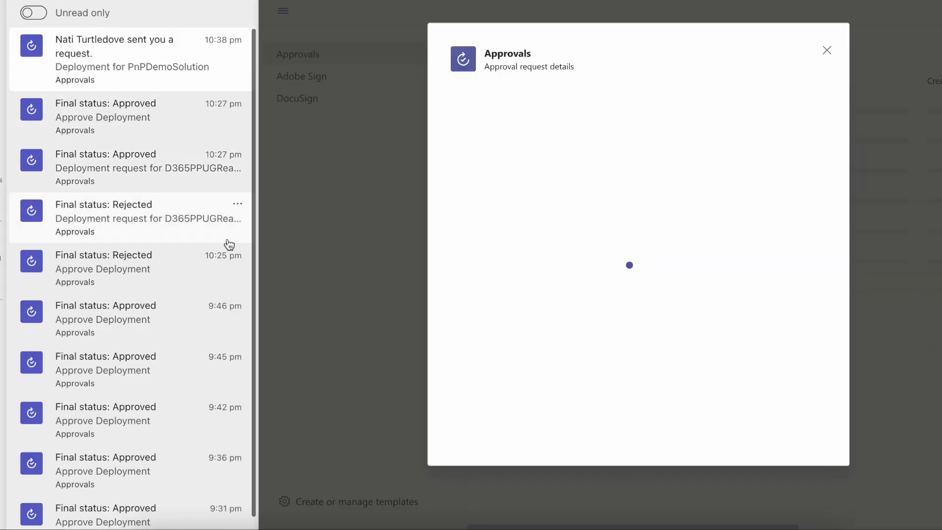
click(245, 528)
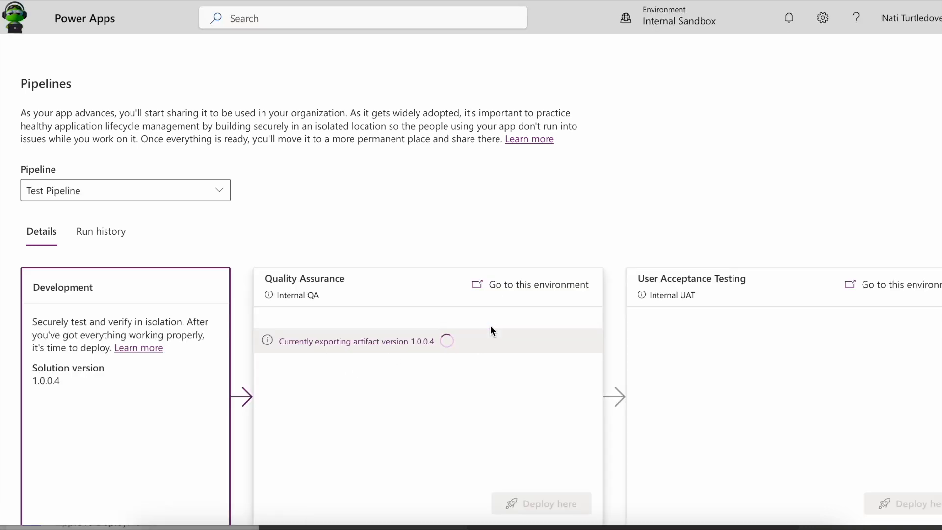
scroll(490, 326, down, 2)
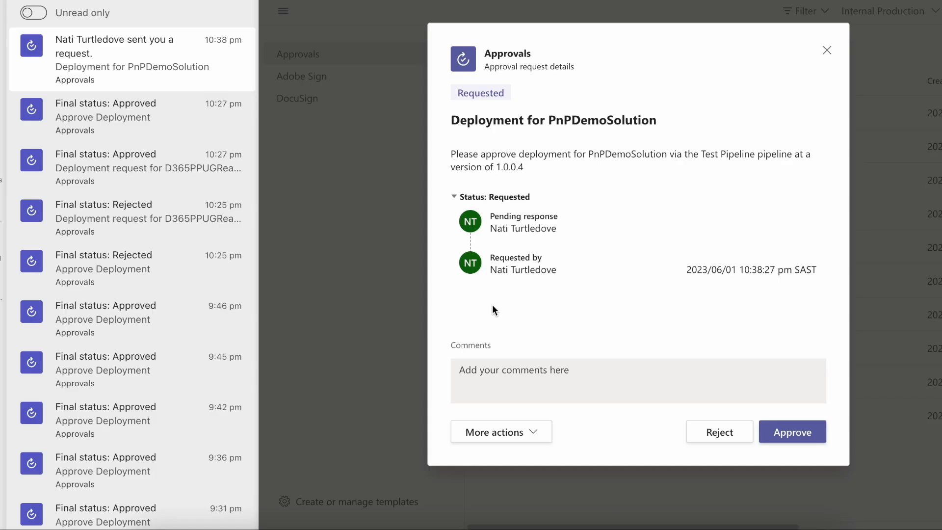
click(498, 392)
text(Approved)
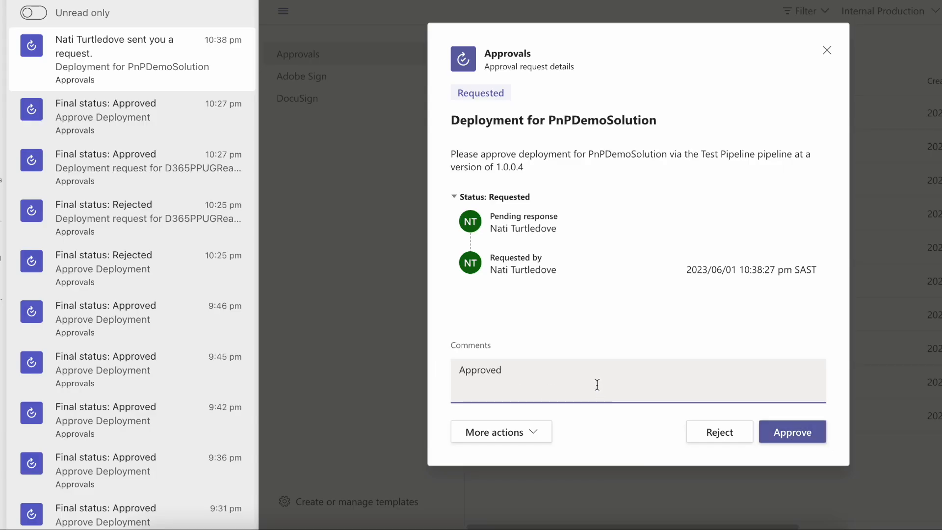
click(802, 432)
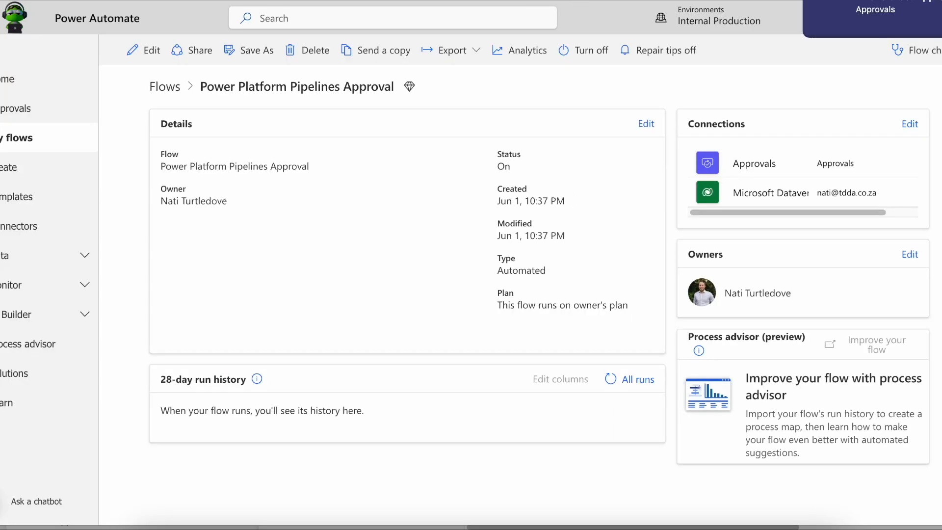
Refresh run history and inspect the latest succeeded run's Condition and If yes results.
click(610, 379)
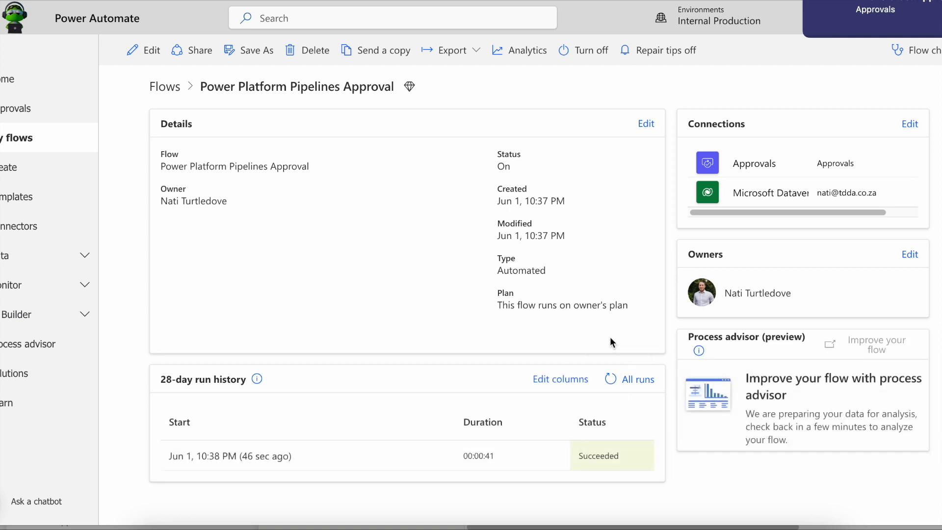
click(254, 457)
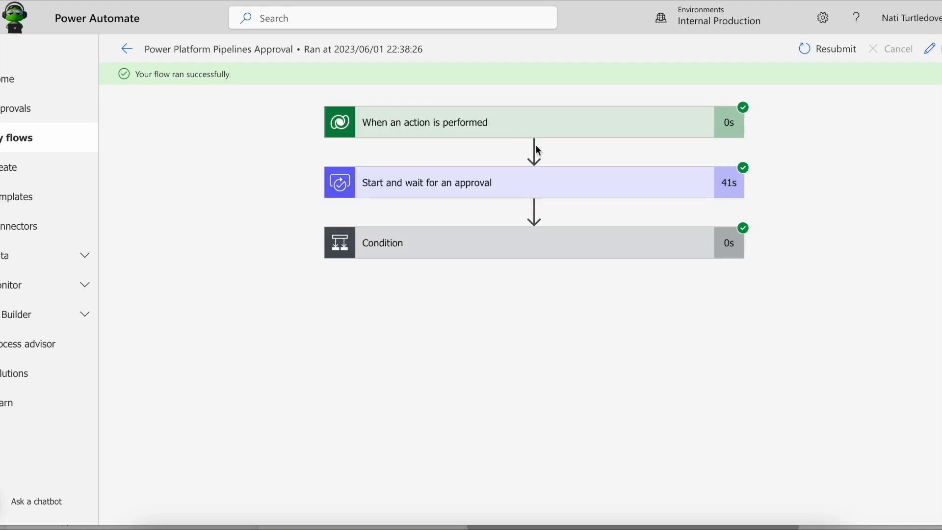
click(474, 244)
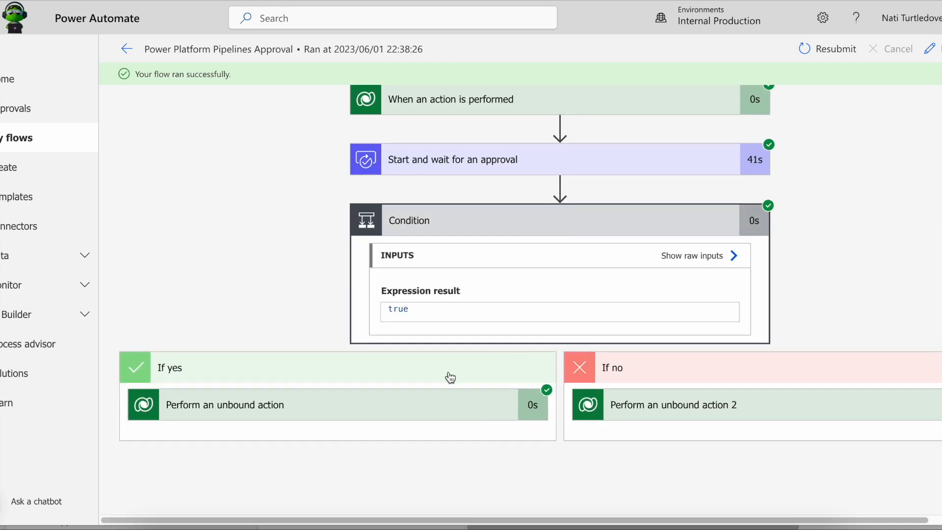
click(370, 404)
scroll(393, 322, down, 8)
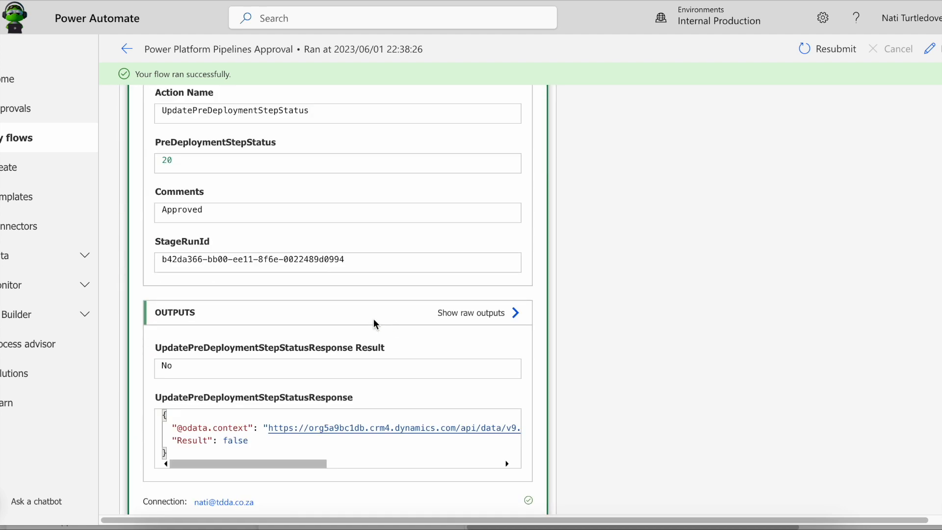
scroll(375, 316, up, 8)
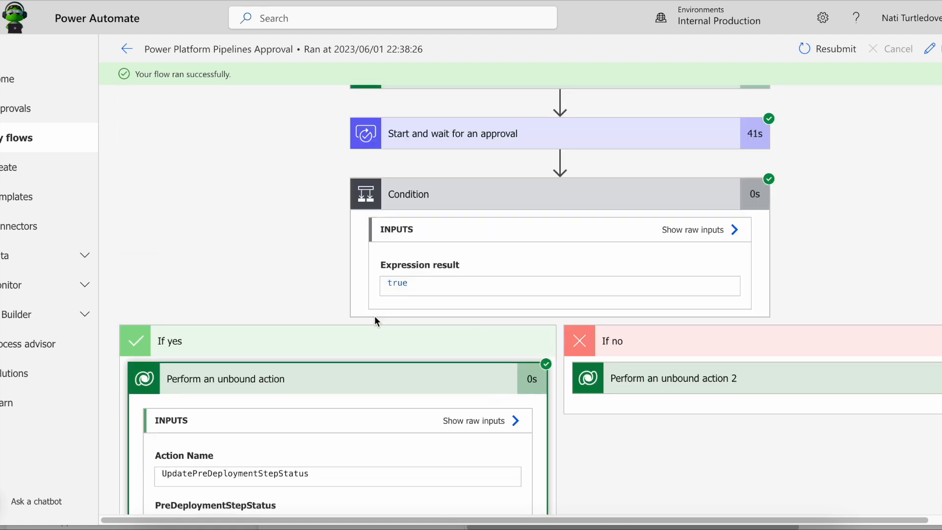
Review the trigger's inputs and outputs, then resubmit the run with the same trigger data.
click(487, 123)
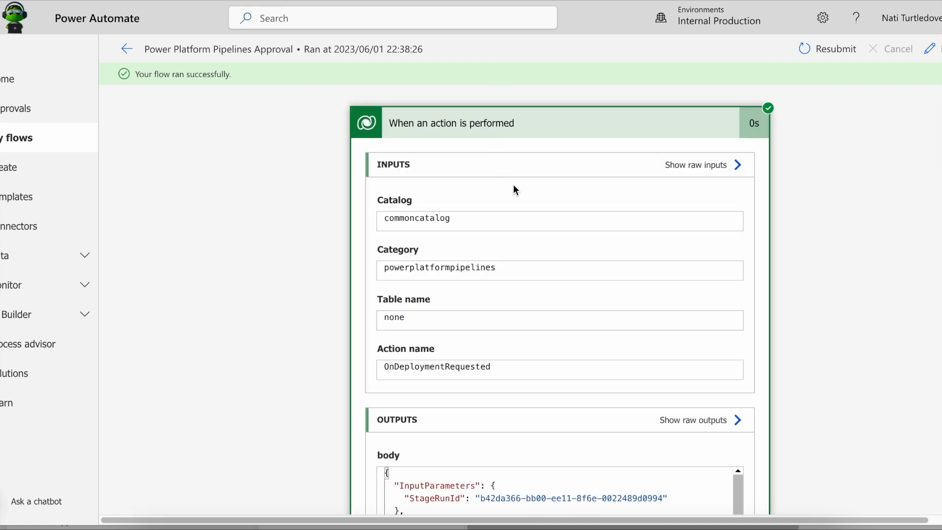
scroll(513, 190, down, 1)
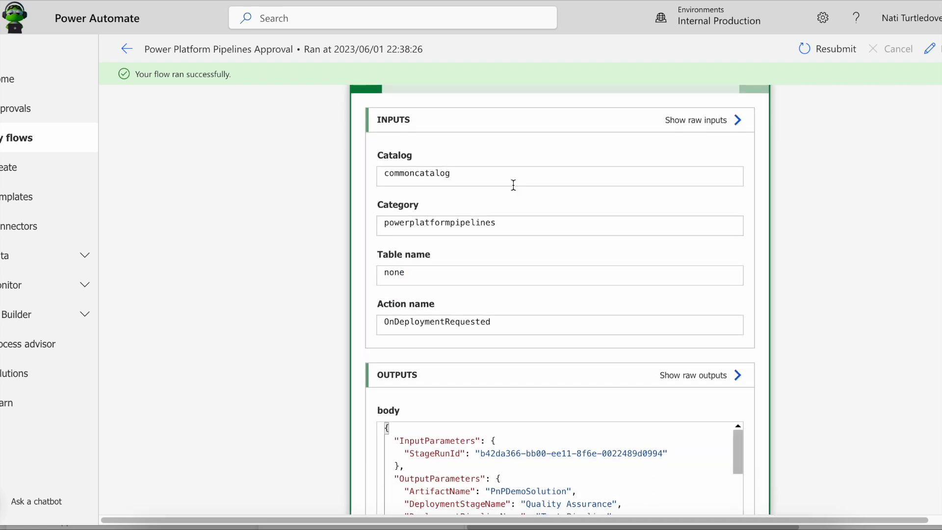
scroll(606, 378, down, 3)
scroll(603, 380, down, 3)
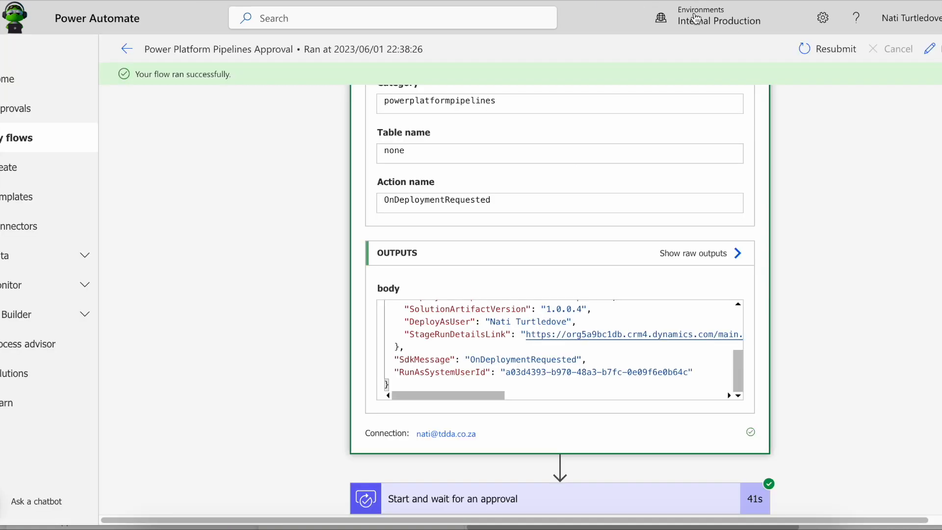
scroll(785, 54, up, 3)
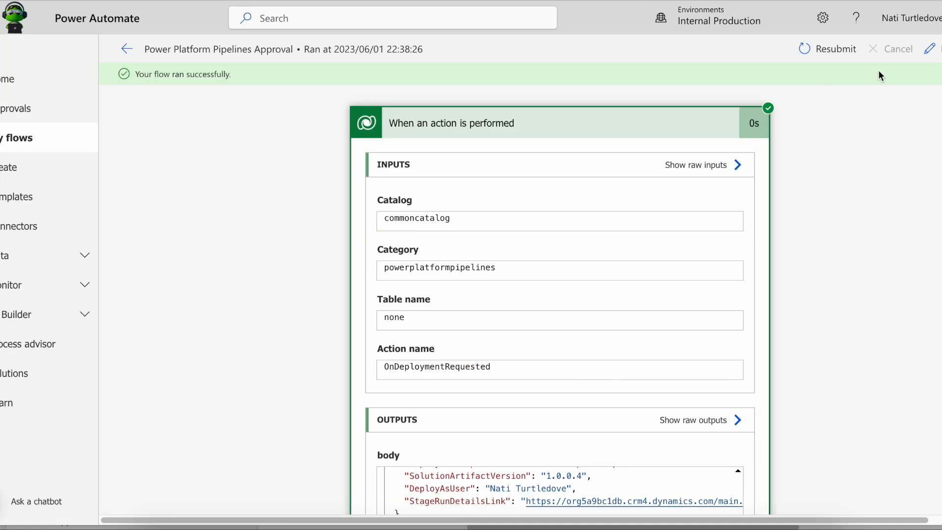
click(827, 51)
click(590, 43)
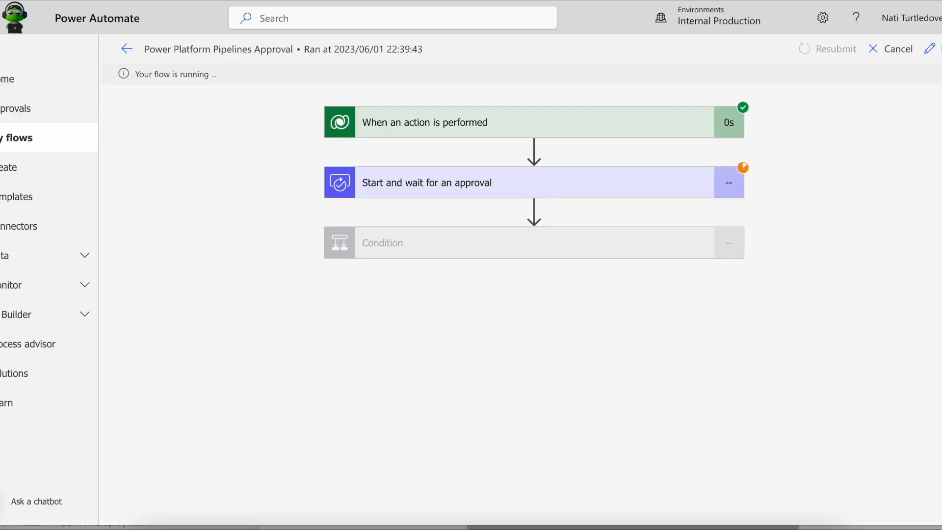
Approve the new PnPDemoSolution deployment request in Teams Approvals.
click(317, 529)
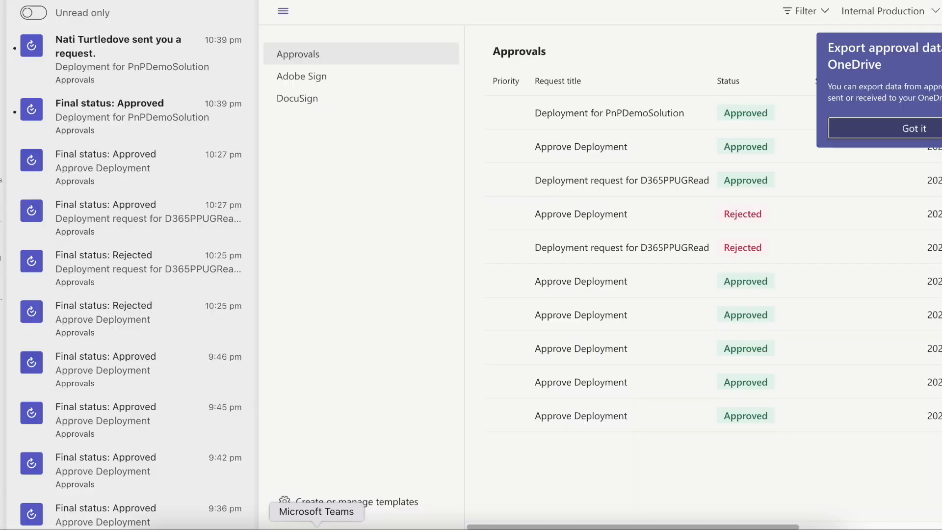
click(130, 68)
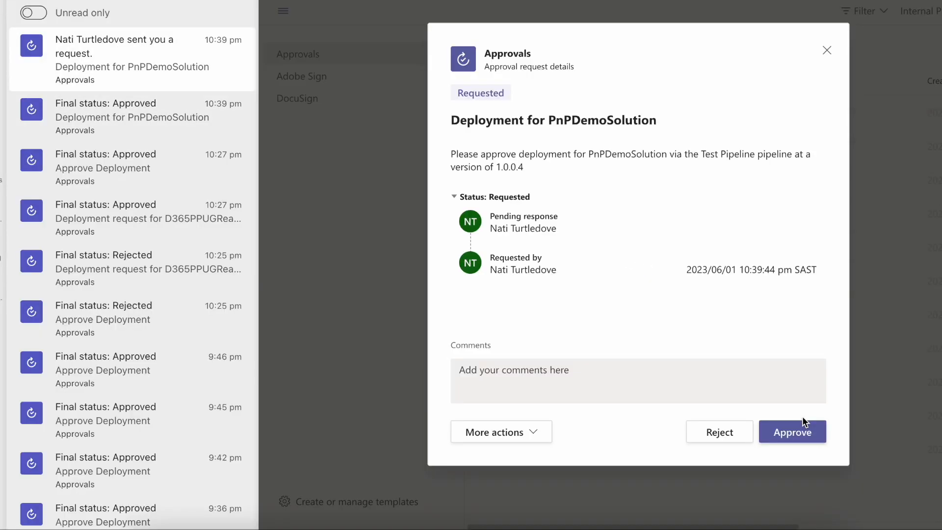
click(802, 418)
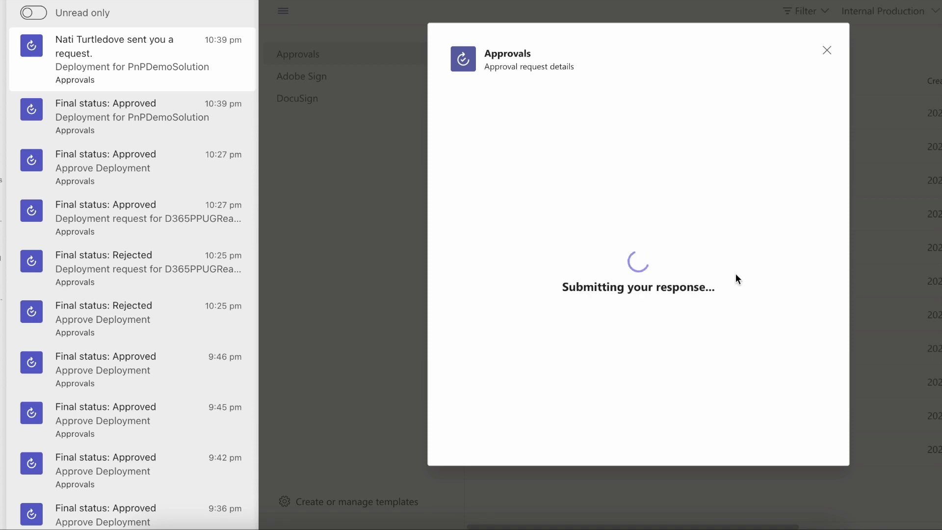
key(super+Tab)
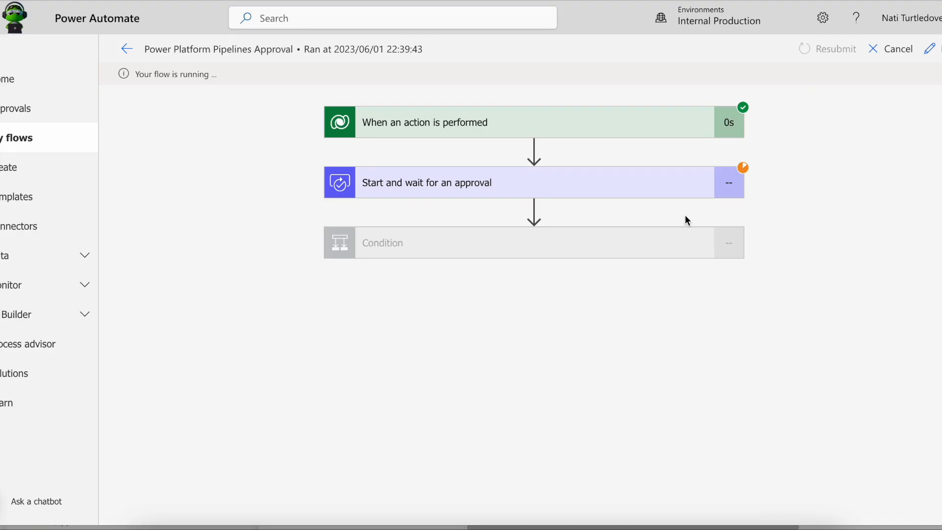
Check the flow run's Condition and unbound action results, marking the Yes outcome.
click(657, 250)
click(459, 405)
scroll(390, 324, down, 10)
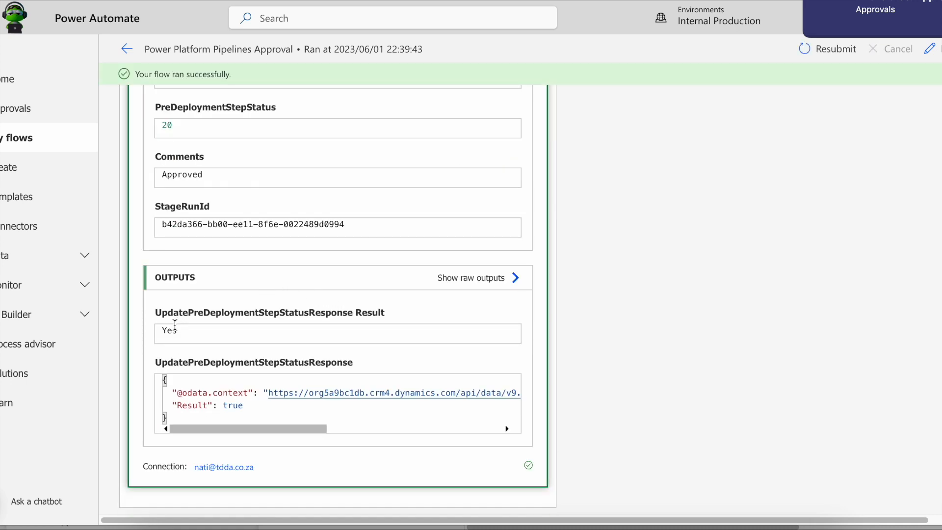
drag(167, 330, 185, 330)
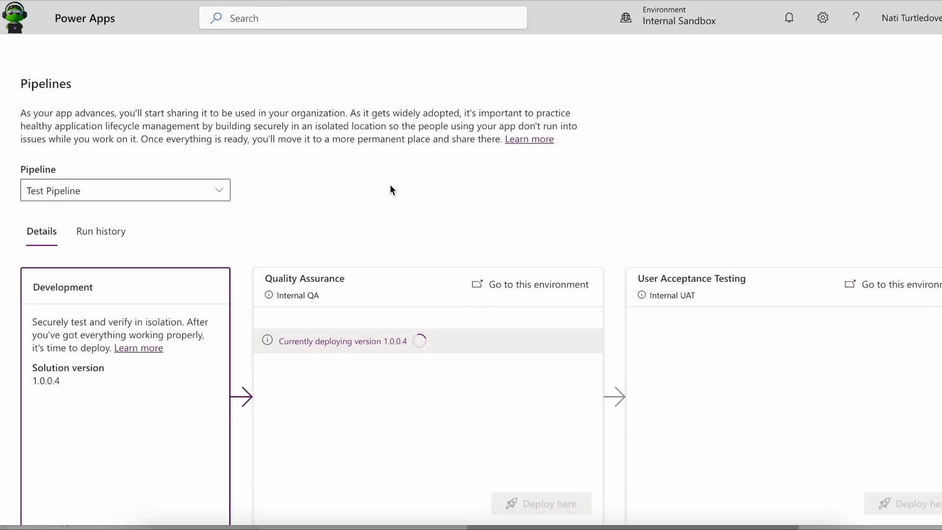
Visit the Internal QA environment's Solutions, then view the Test Pipeline run history.
scroll(418, 192, down, 1)
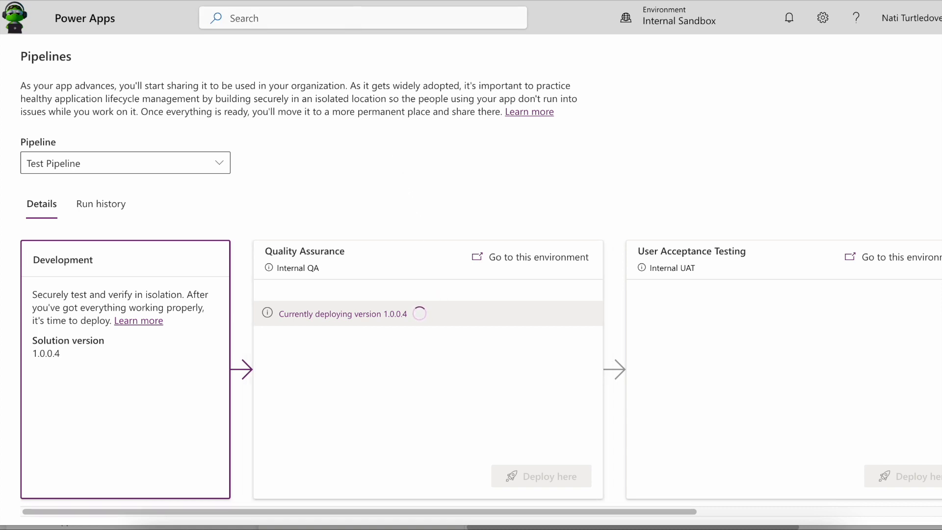
click(516, 257)
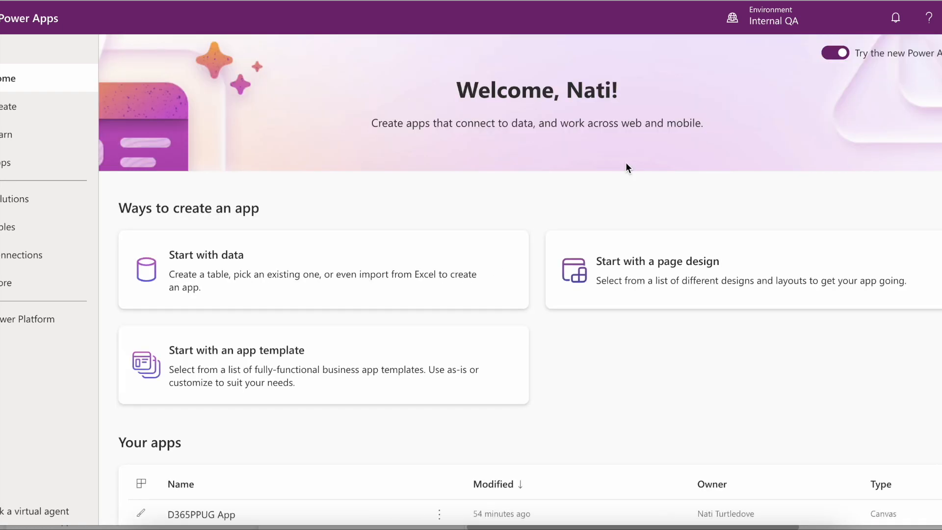
click(12, 206)
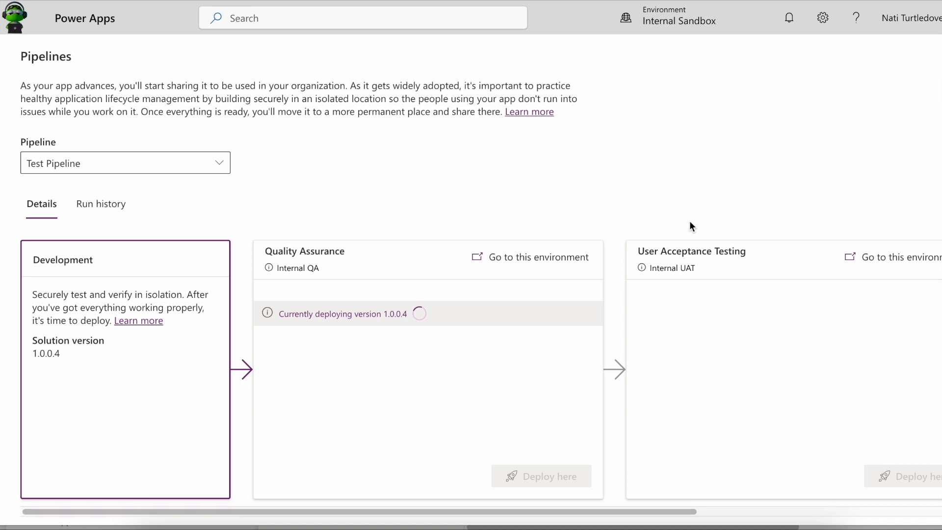
click(122, 204)
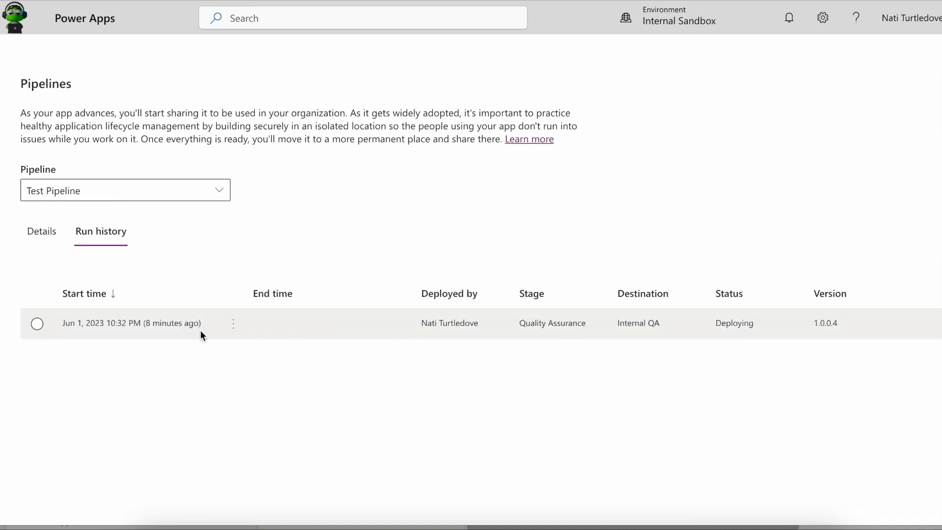
Review the 1.0.0.4 deployment run's information and more details, then return to the stage overview.
click(229, 325)
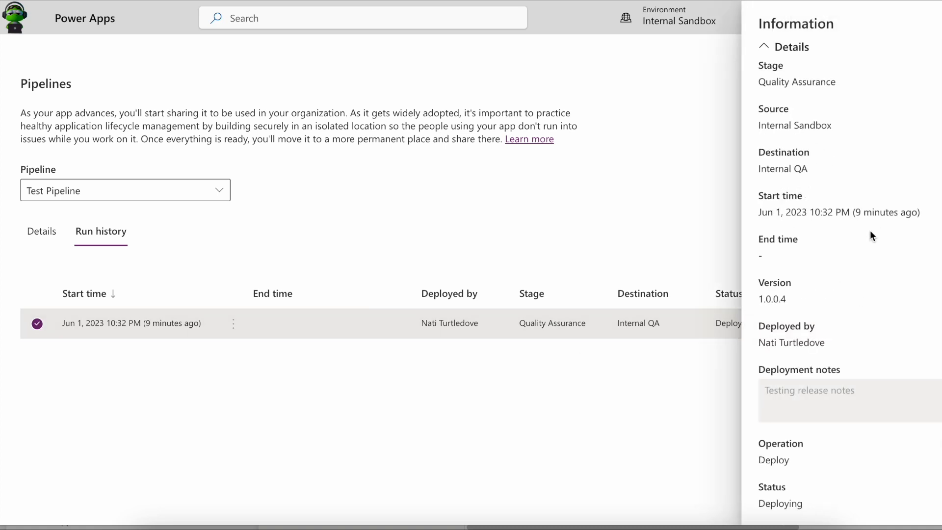
scroll(859, 337, down, 1)
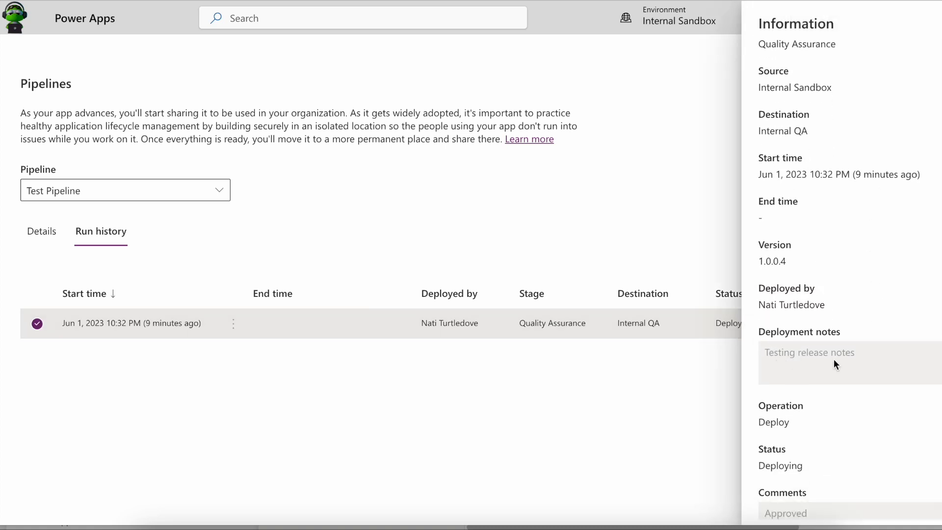
scroll(847, 364, down, 2)
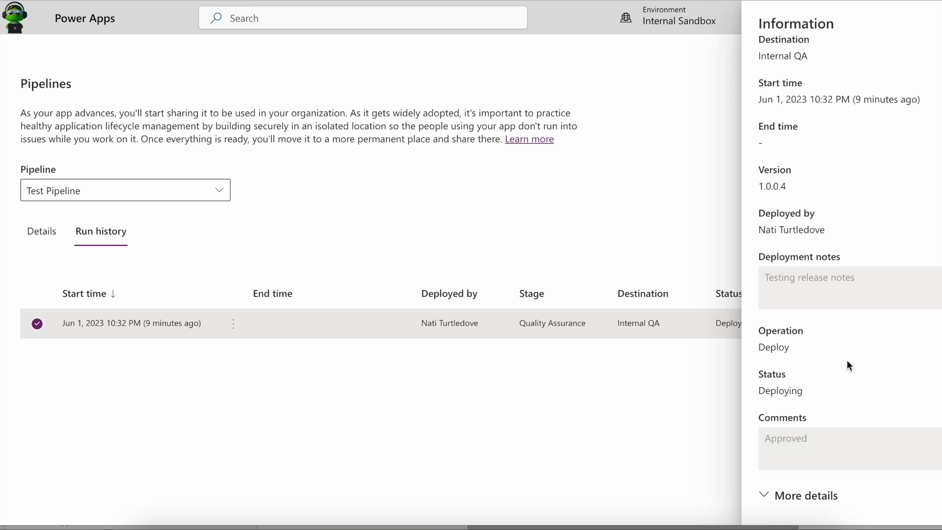
scroll(846, 361, down, 1)
click(809, 494)
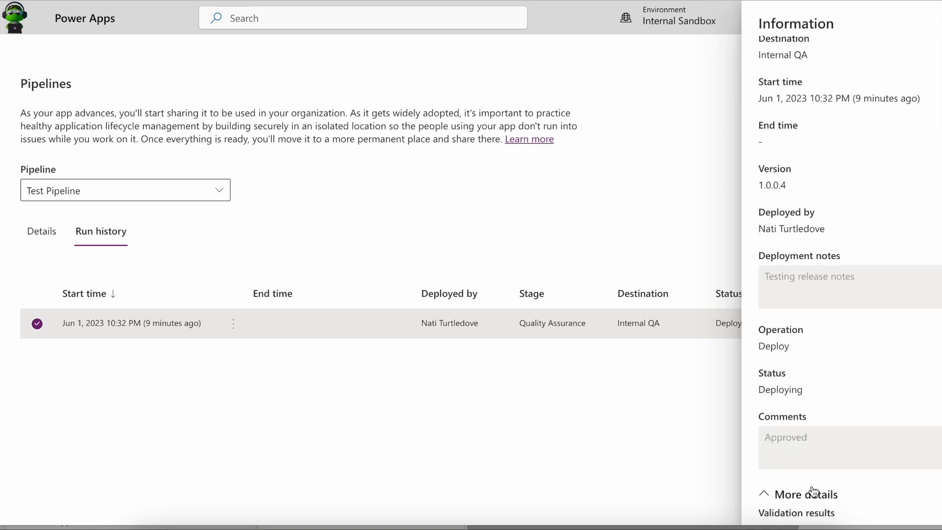
scroll(834, 456, down, 4)
scroll(834, 455, up, 6)
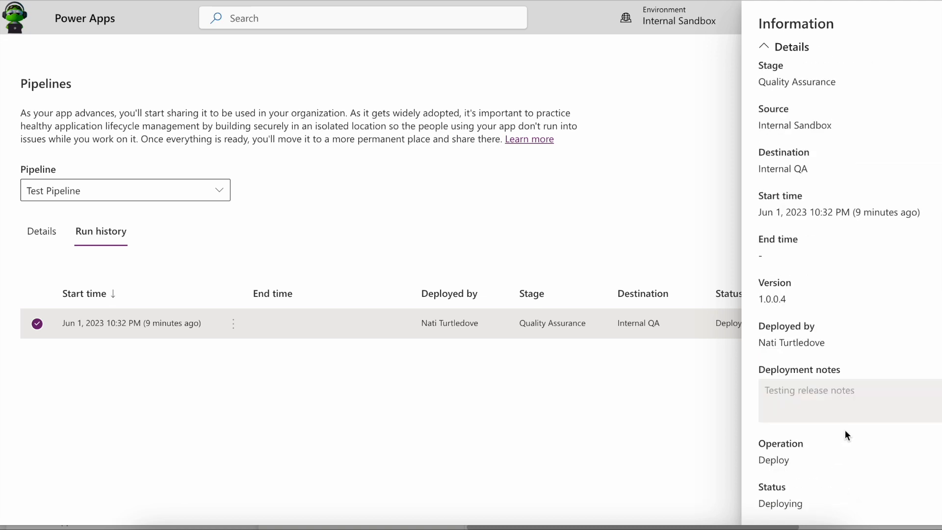
click(940, 24)
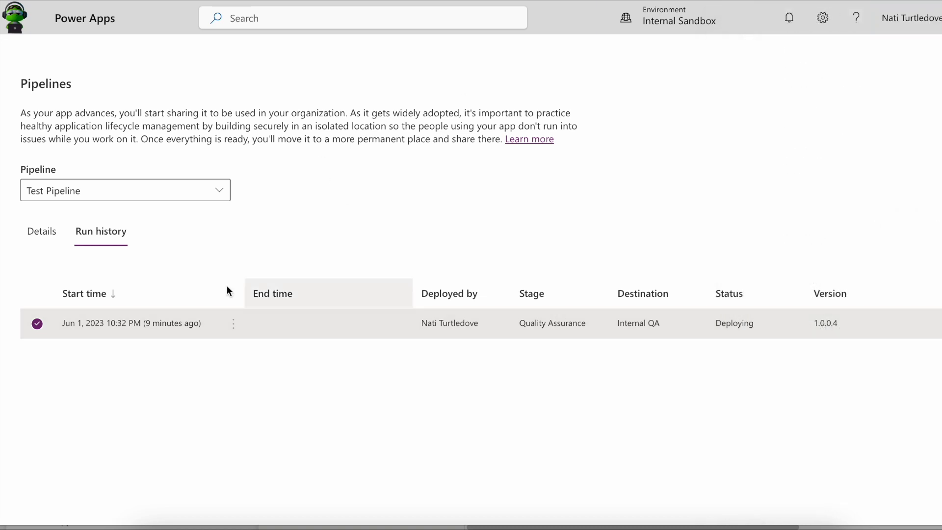
click(42, 236)
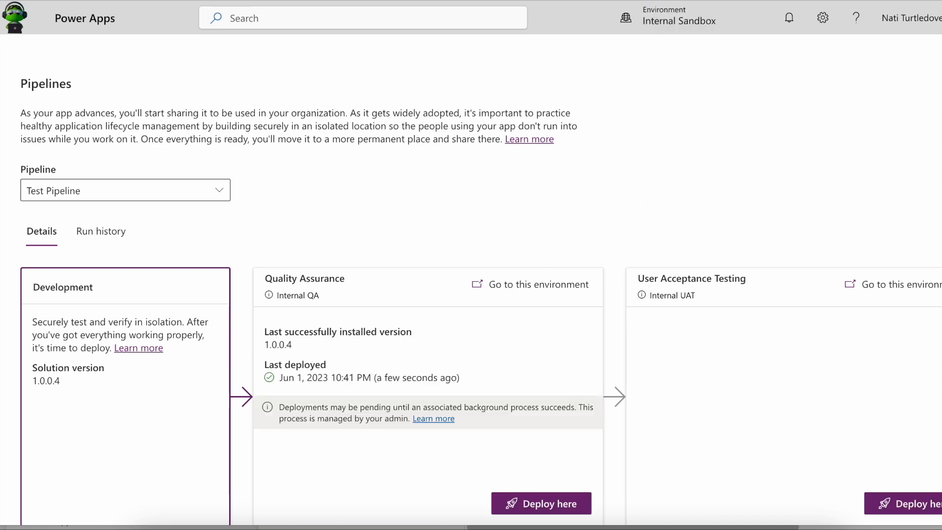
Refresh the Internal QA solutions and confirm the 1.0.0.4 QA run shows Succeeded.
scroll(576, 179, down, 1)
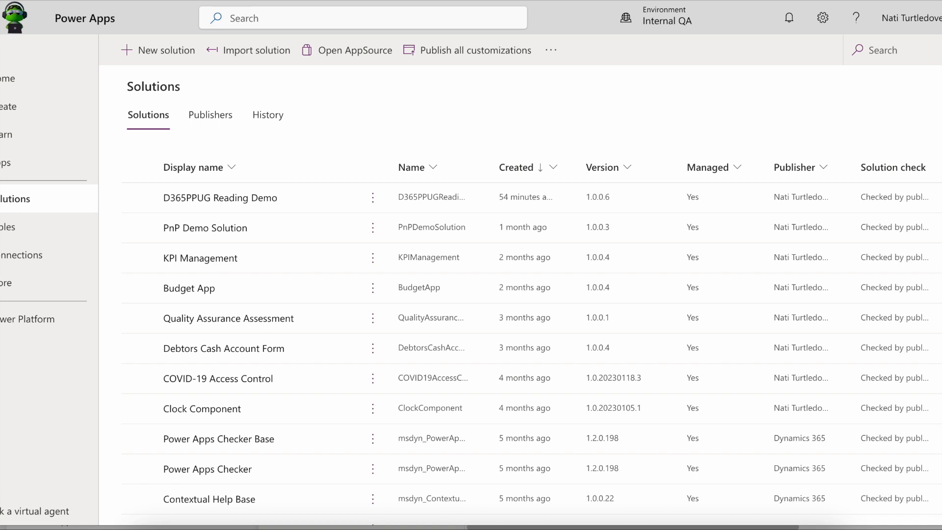
key(super+r)
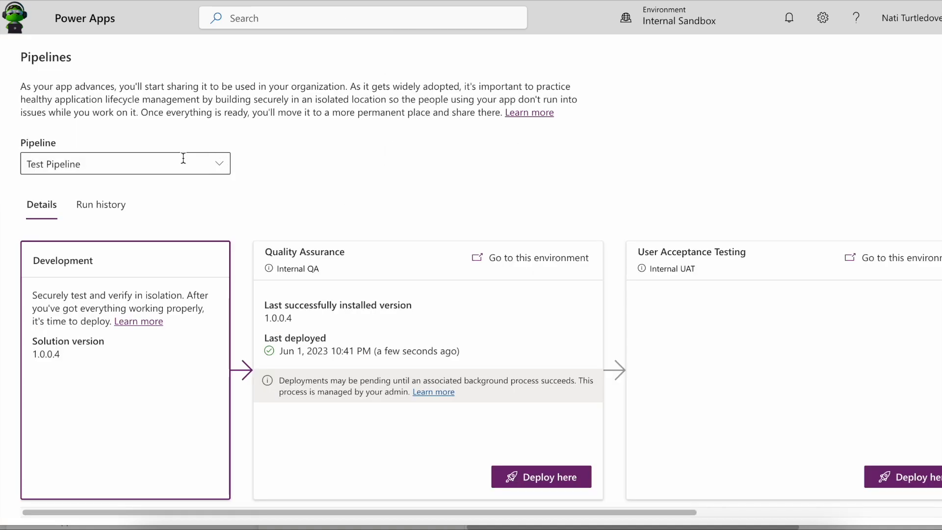
click(101, 231)
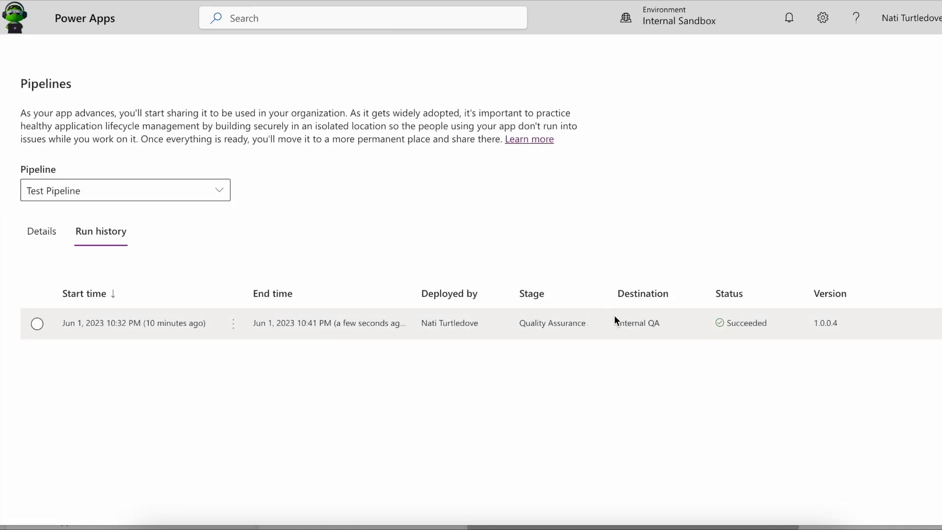